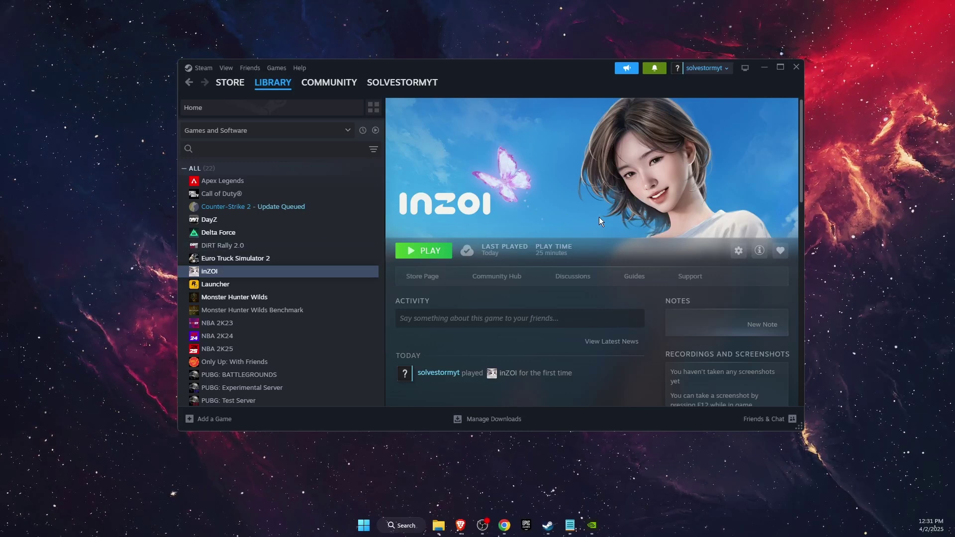
Step: Download the InZOI Mod Enabler archive from Nexus Mods as a slow manual download to the Desktop
click(462, 526)
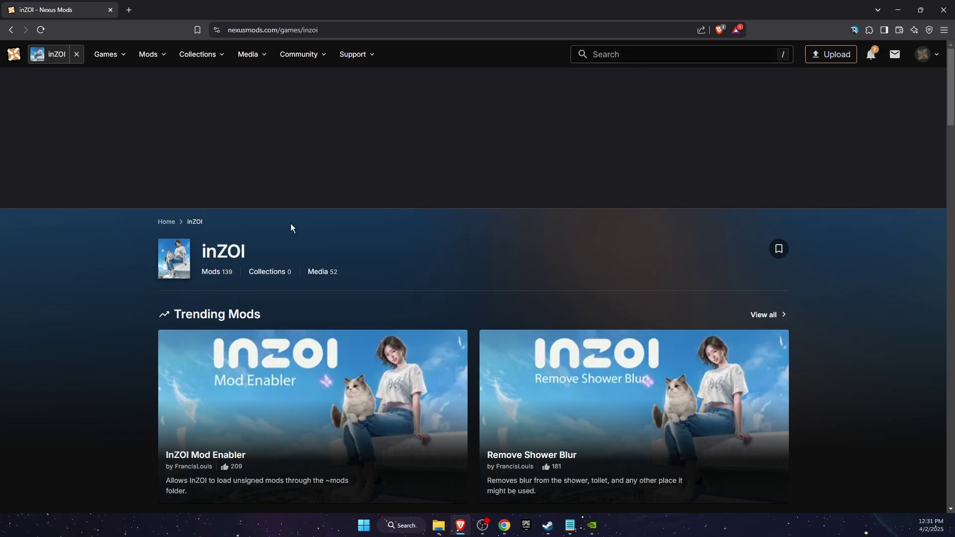
scroll(813, 249, down, 3)
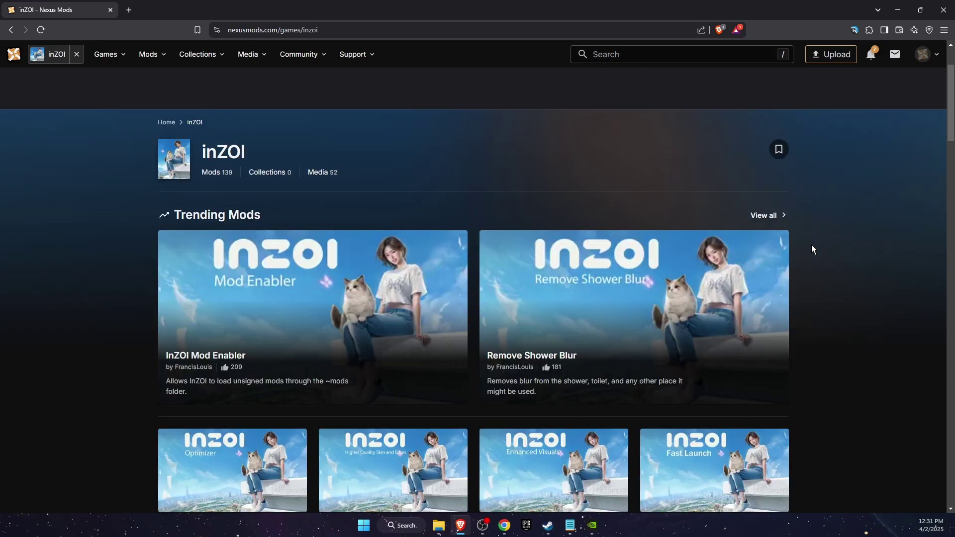
scroll(833, 254, up, 1)
mouse_move(313, 317)
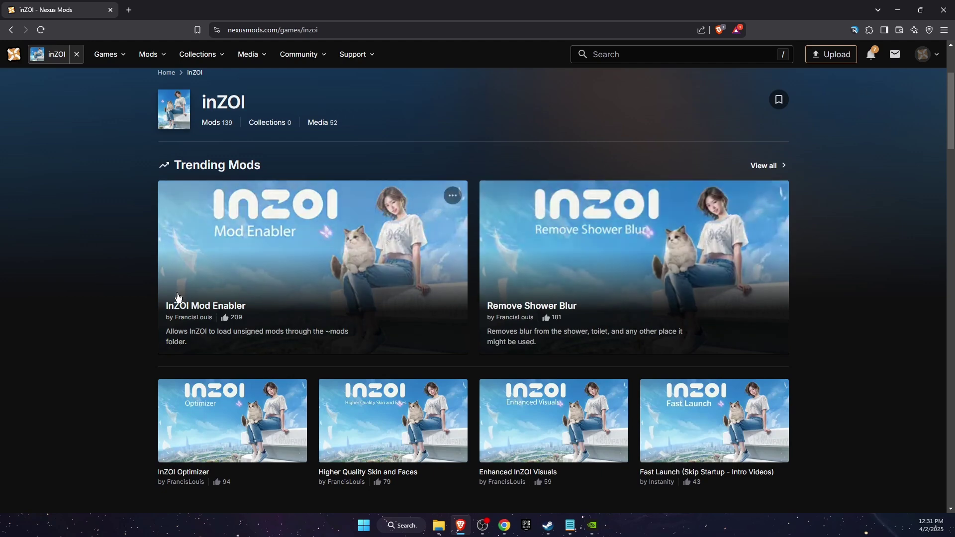
click(210, 311)
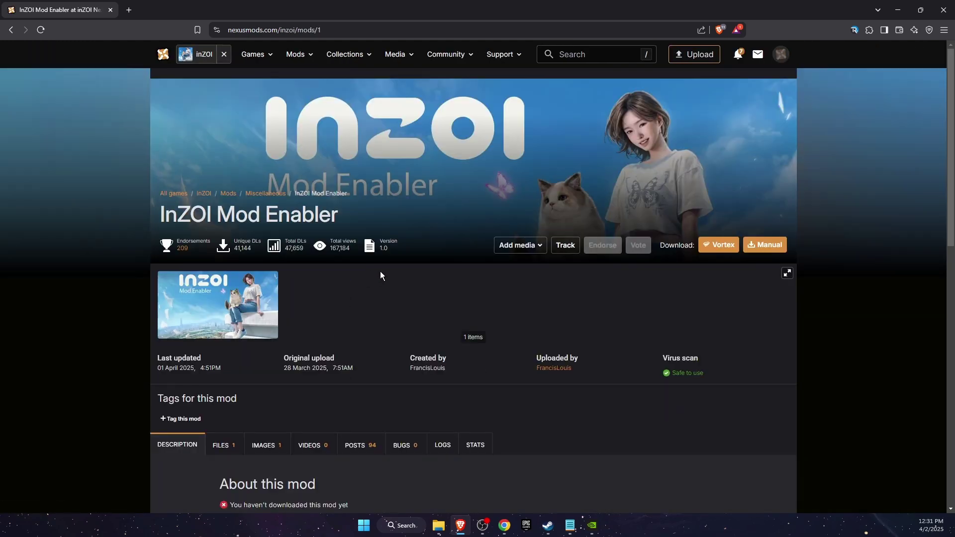
click(763, 247)
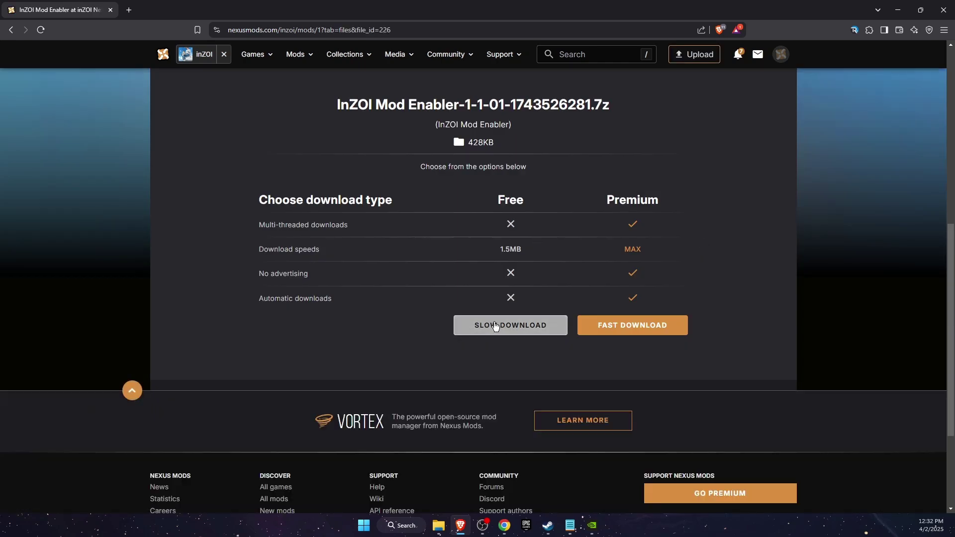
click(494, 326)
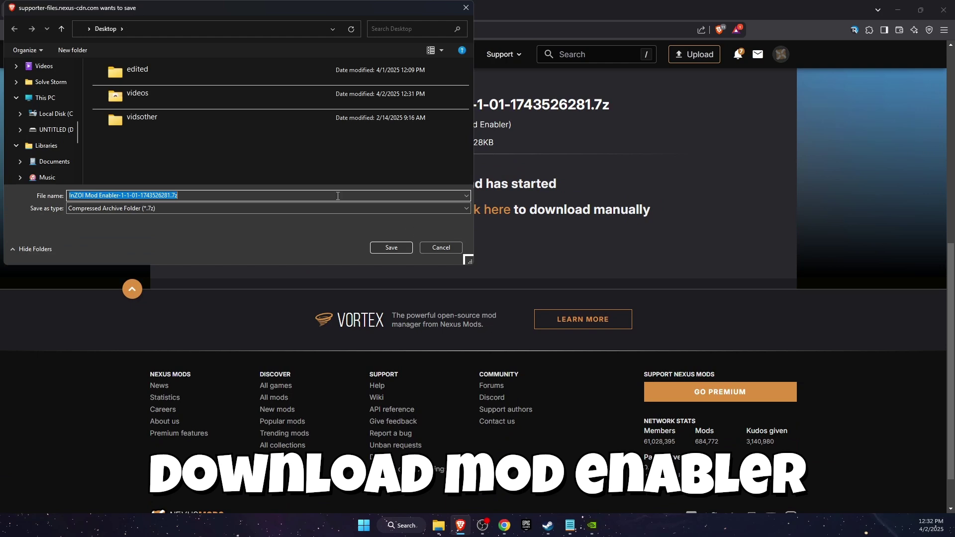
click(389, 250)
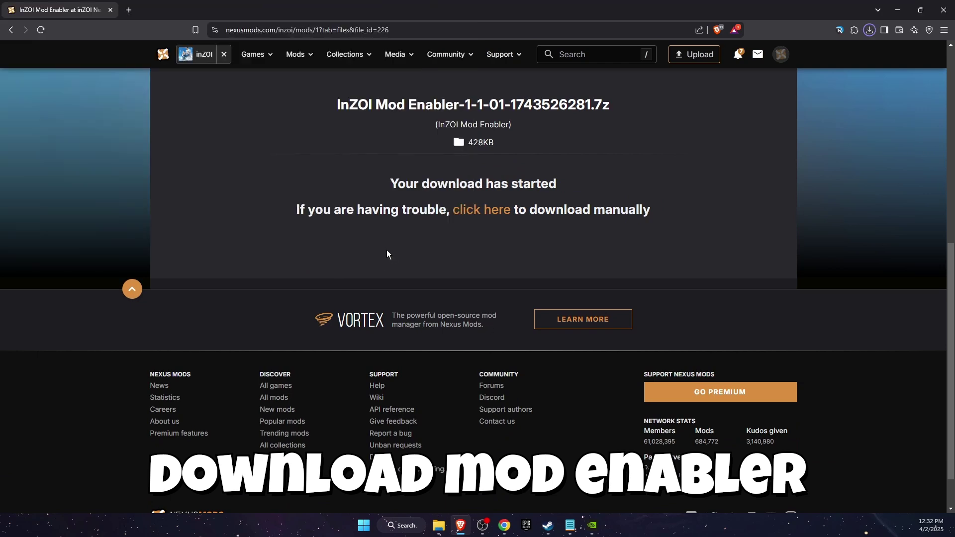
click(897, 10)
Step: Extract the Mod Enabler .7z on the desktop and arrange the window showing its BlueClient folder
click(763, 68)
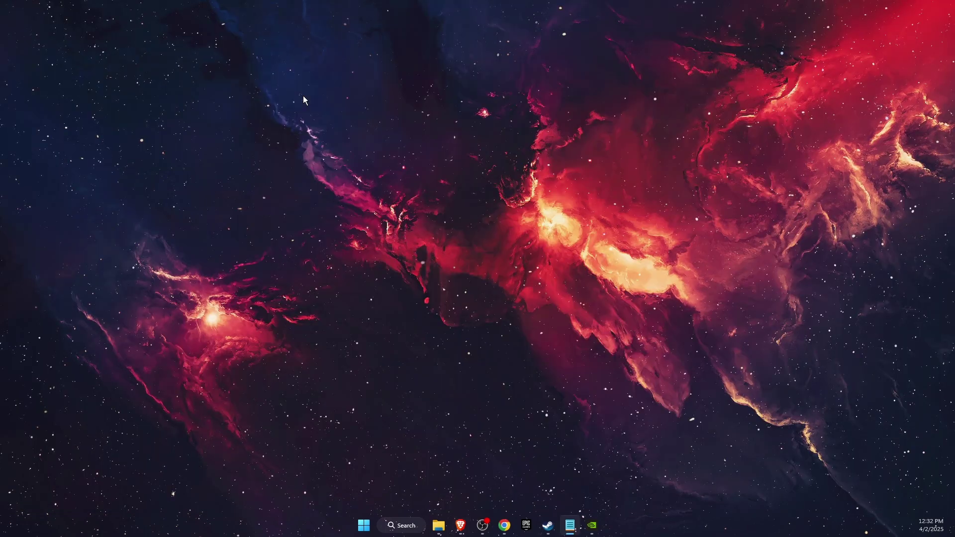
drag(160, 196, 231, 200)
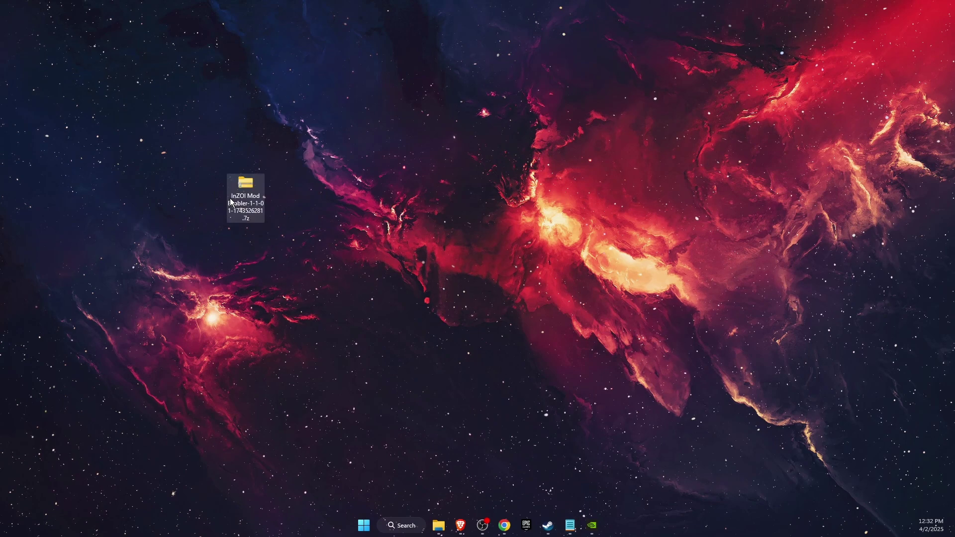
right_click(258, 209)
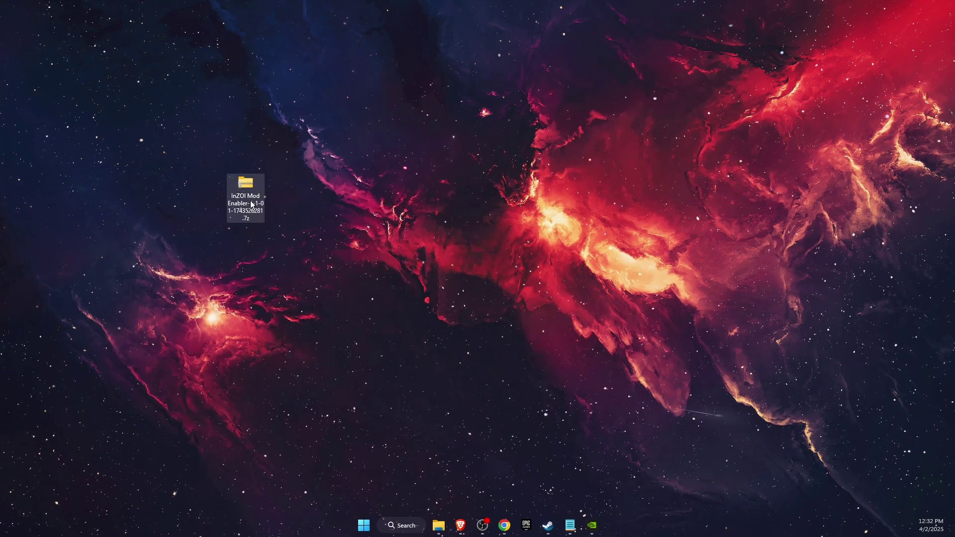
right_click(259, 208)
click(308, 288)
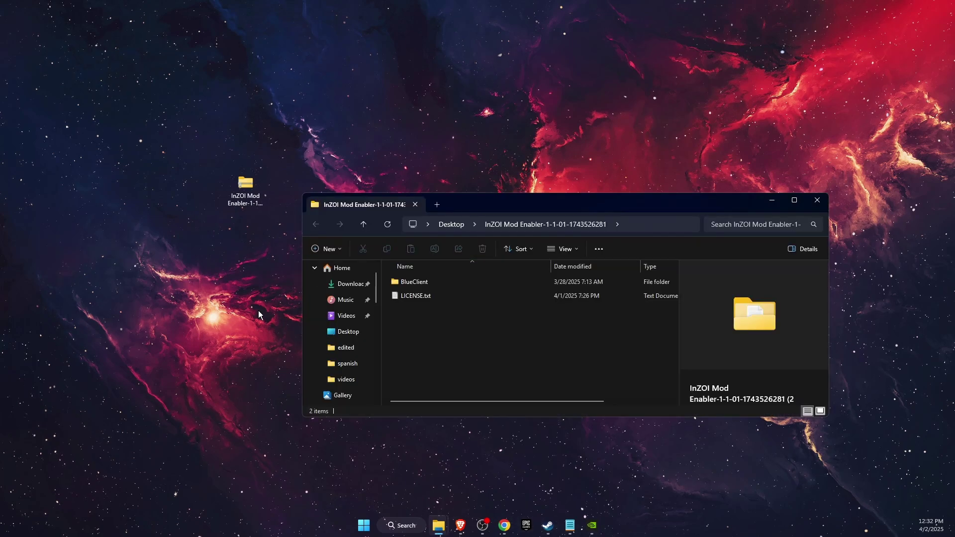
drag(542, 207, 490, 182)
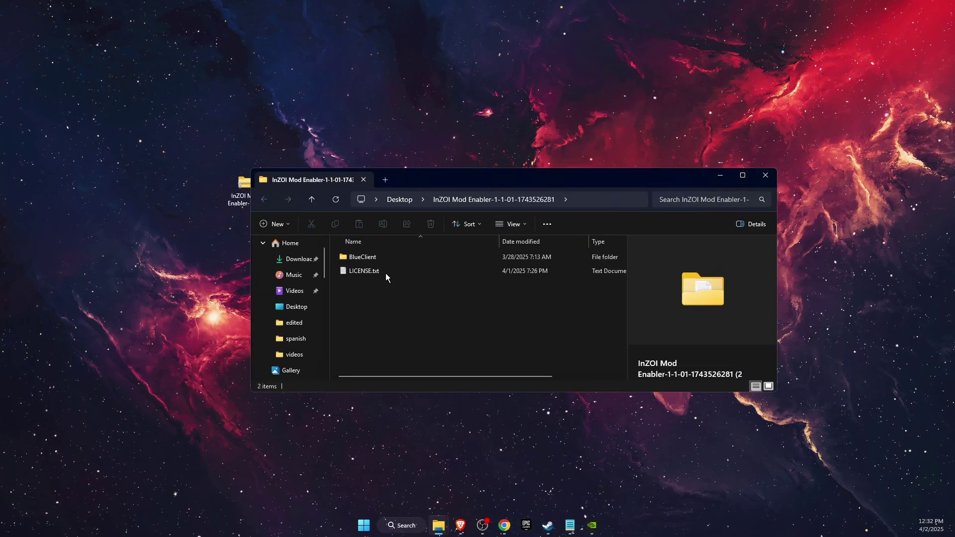
click(386, 260)
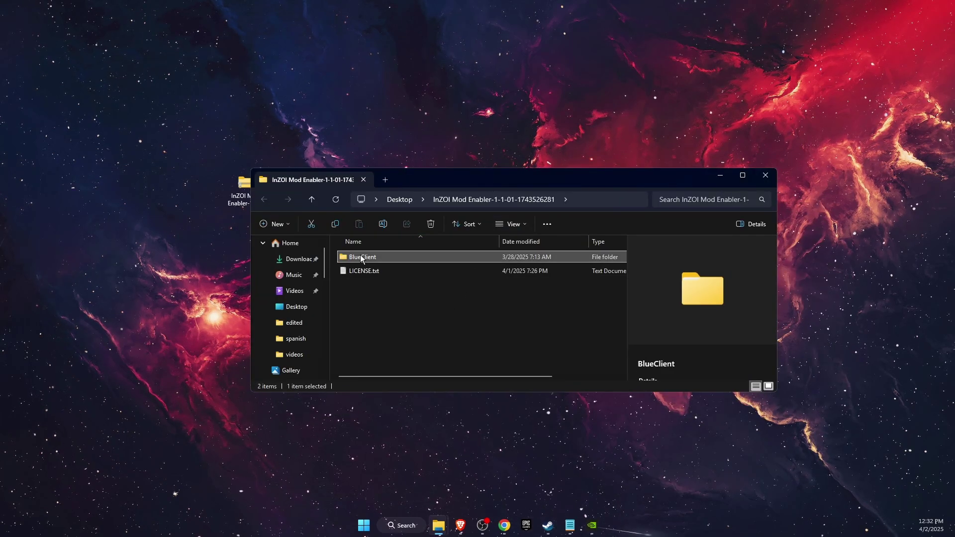
drag(458, 180, 579, 88)
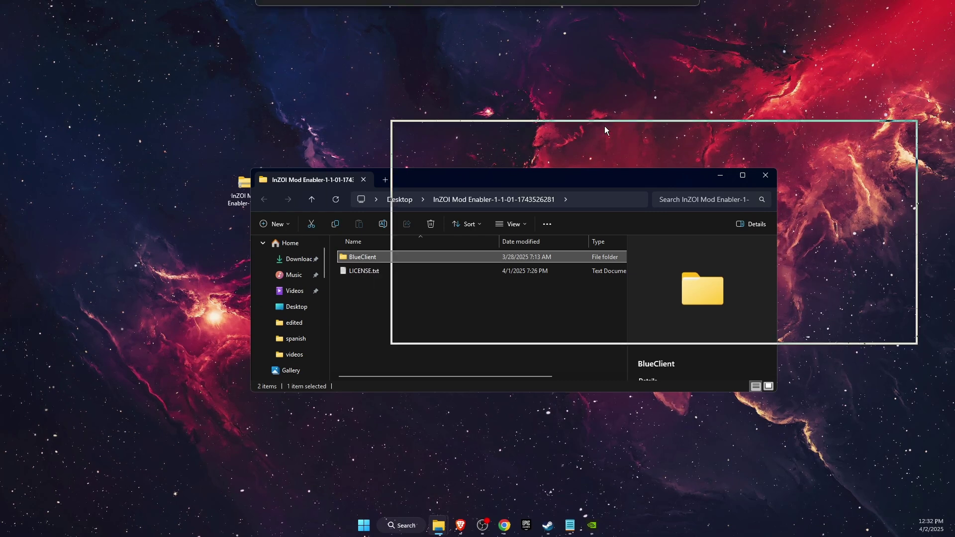
Step: Open inZOI's Steam Properties at Installed Files to browse the game's install folder
click(548, 526)
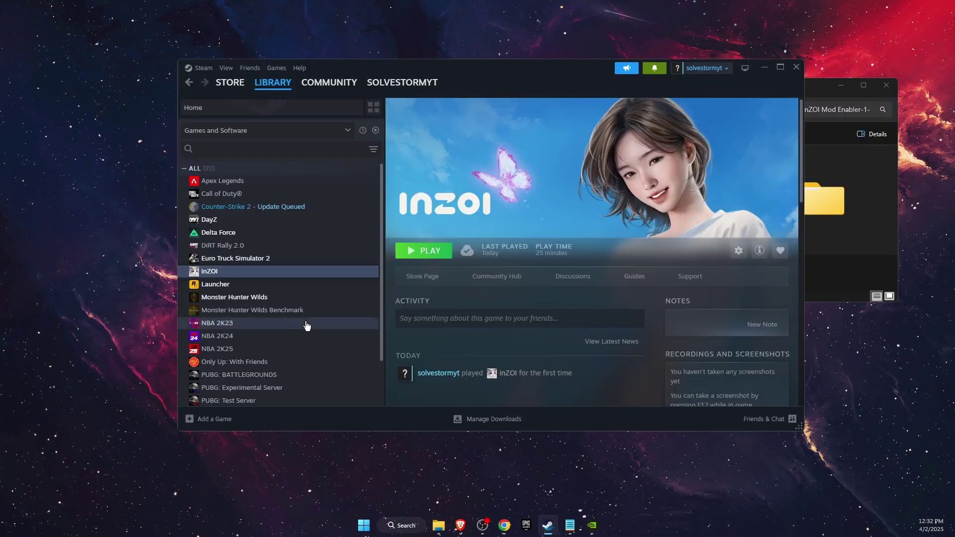
click(239, 271)
right_click(240, 271)
click(267, 347)
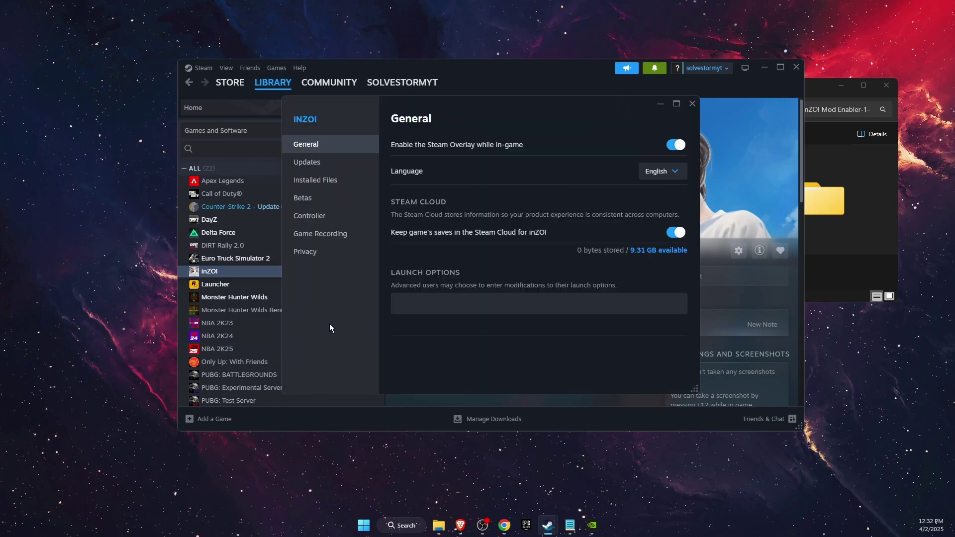
click(346, 180)
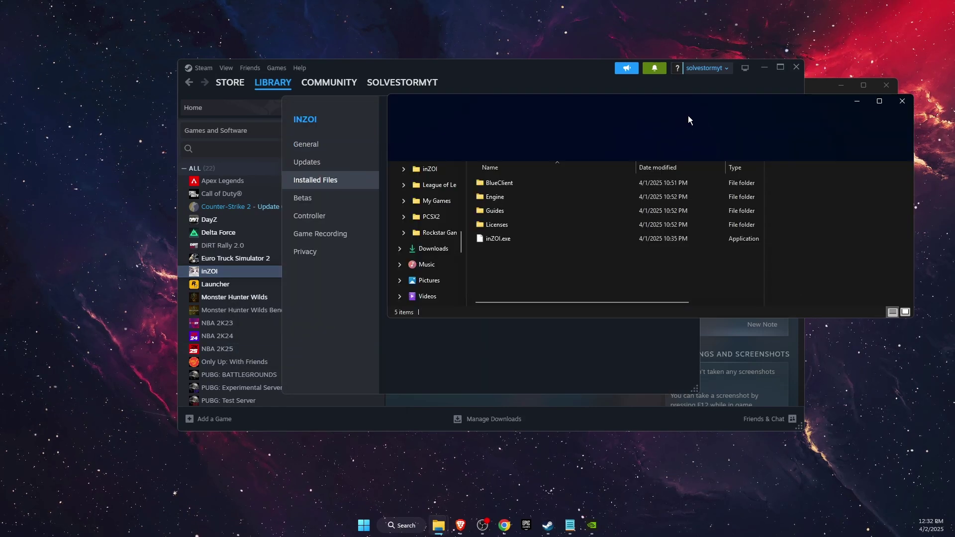
Step: Drag the Mod Enabler's BlueClient folder from the extracted window into the inZOI game folder
click(766, 67)
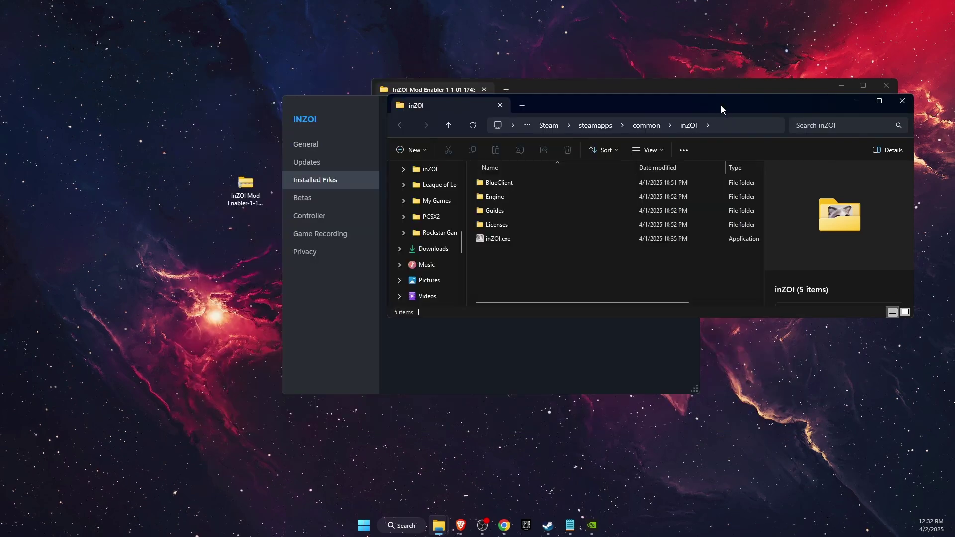
mouse_move(722, 109)
mouse_down()
mouse_move(648, 190)
mouse_move(434, 287)
mouse_up()
click(692, 104)
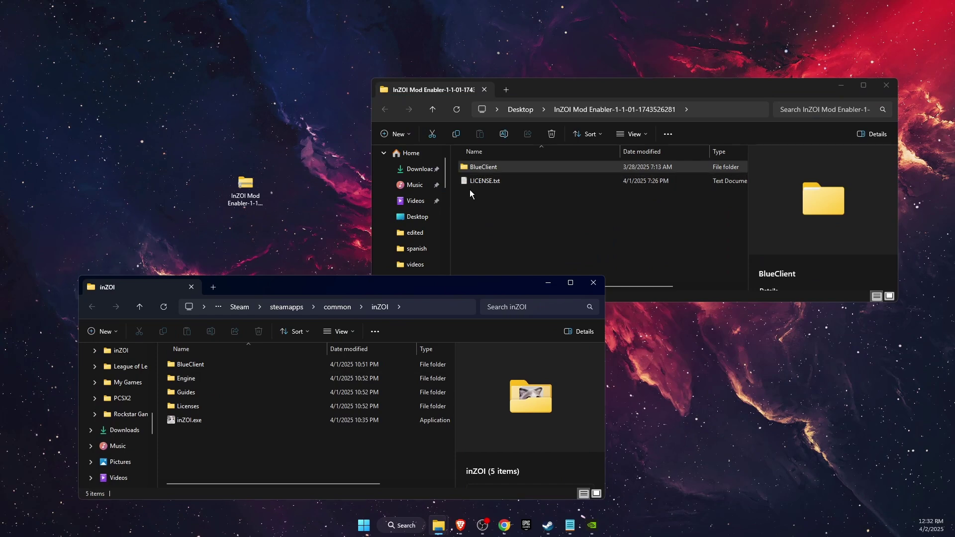
click(486, 167)
drag(486, 167, 229, 458)
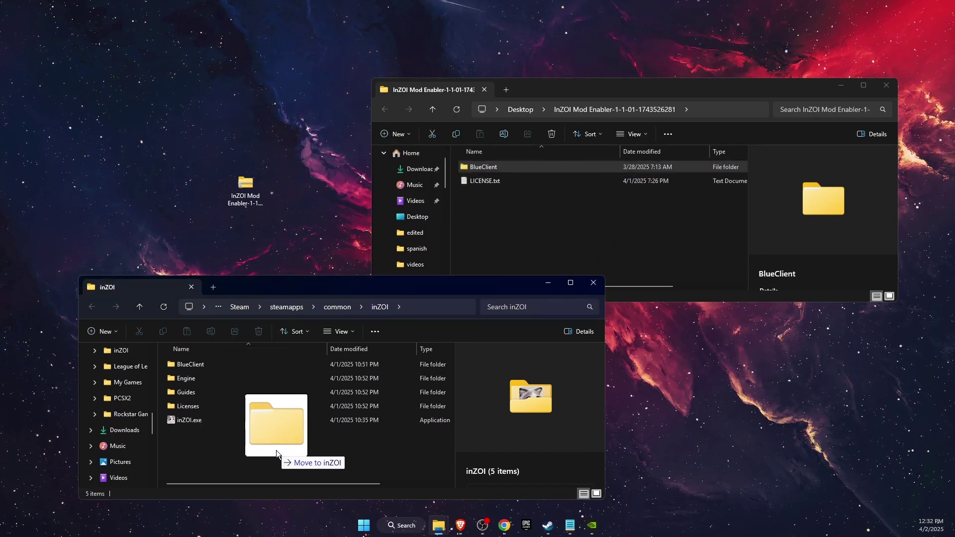
drag(230, 457, 274, 451)
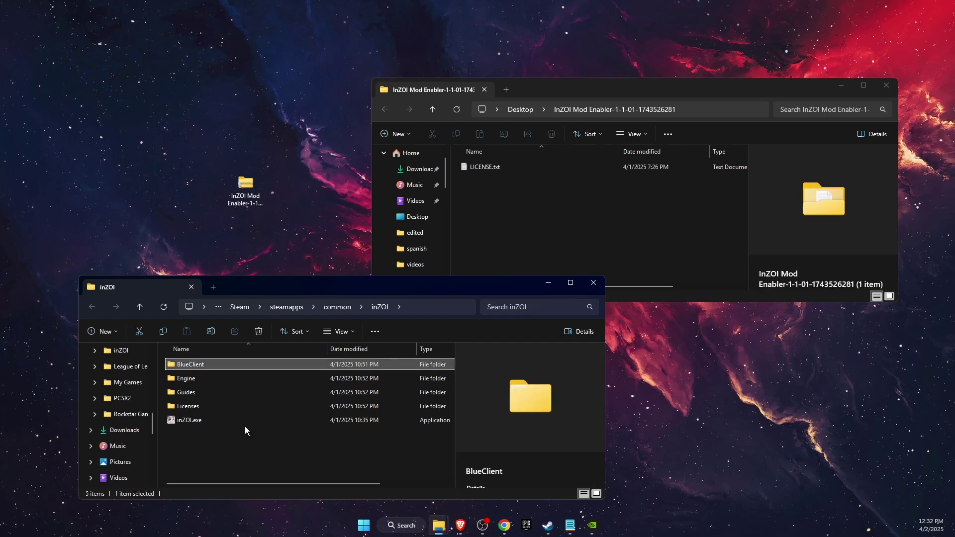
Step: Check the game's BlueClient folder, close the extracted window, and return to Nexus Mods
double_click(191, 363)
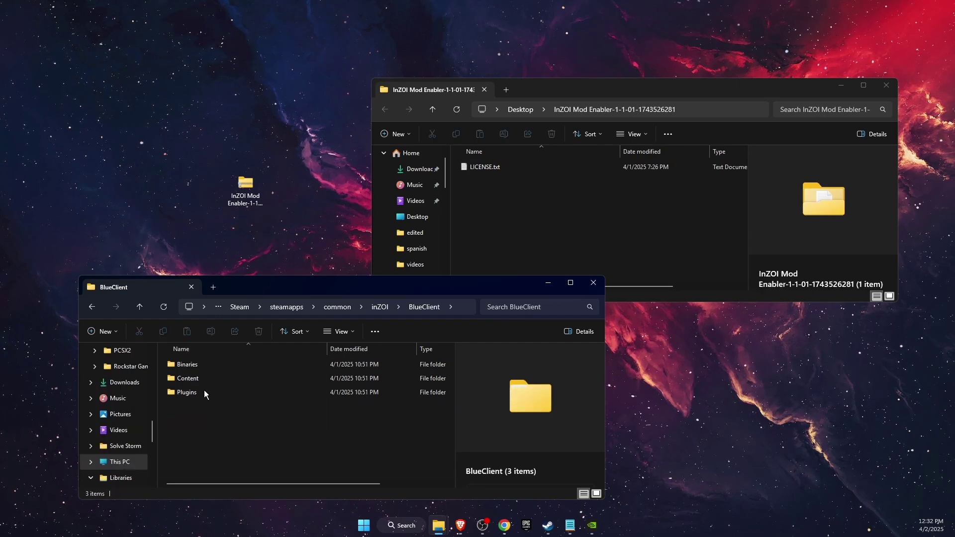
click(375, 310)
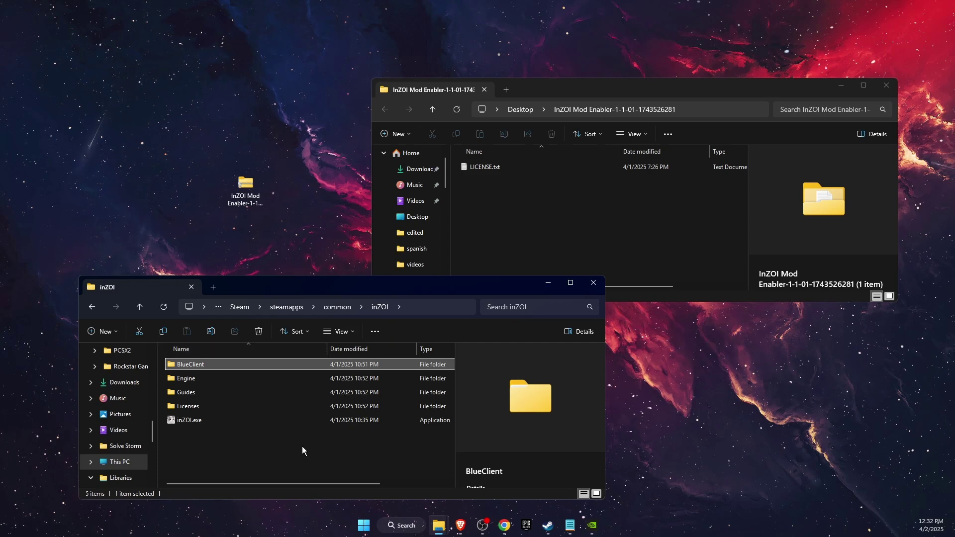
click(878, 87)
drag(442, 288, 554, 240)
right_click(246, 180)
click(391, 291)
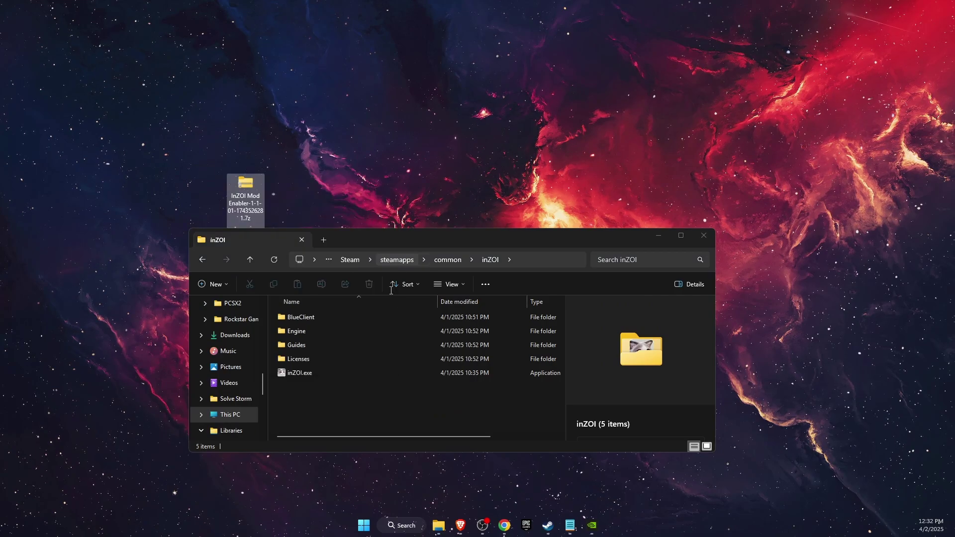
click(460, 525)
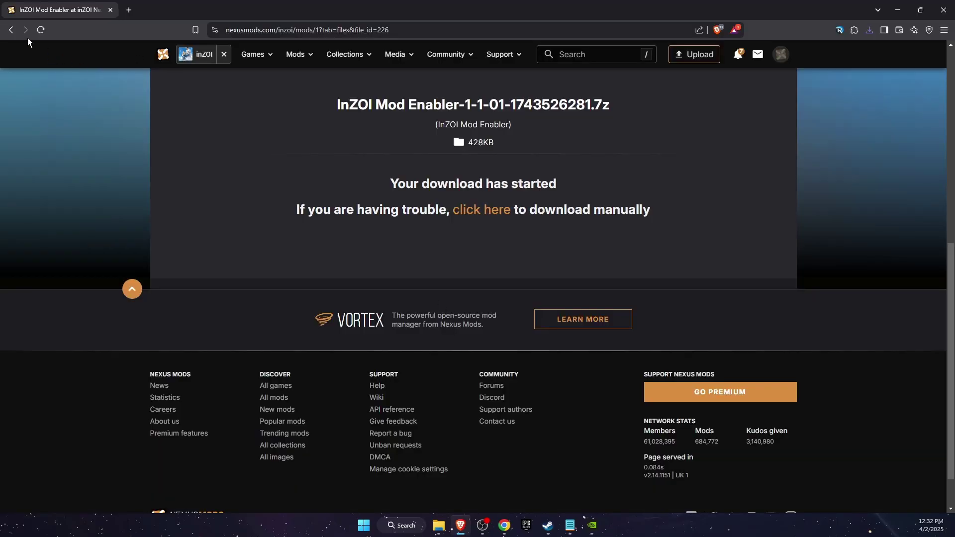
Step: Download the Higher Quality Skin and Faces archive as a slow manual download to the Desktop
click(12, 30)
click(12, 30)
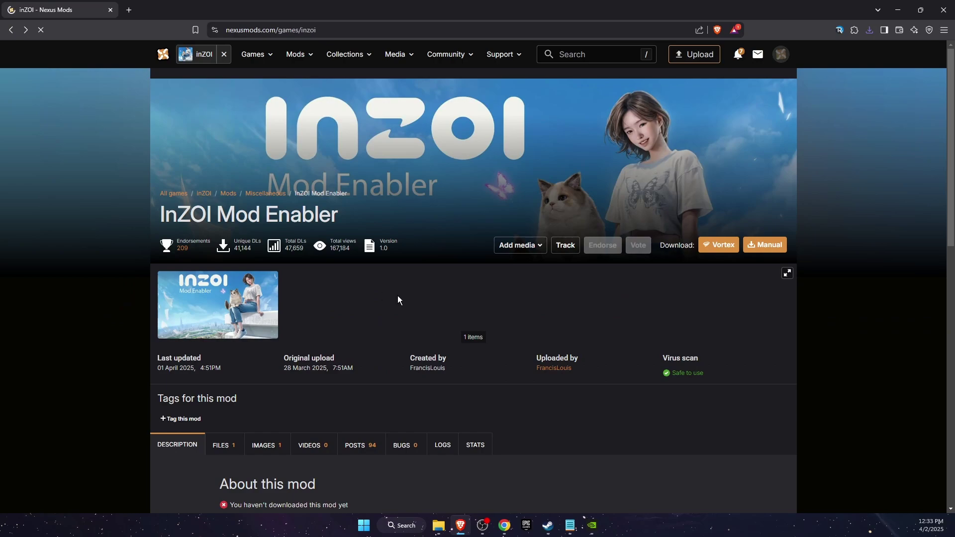
scroll(820, 296, down, 1)
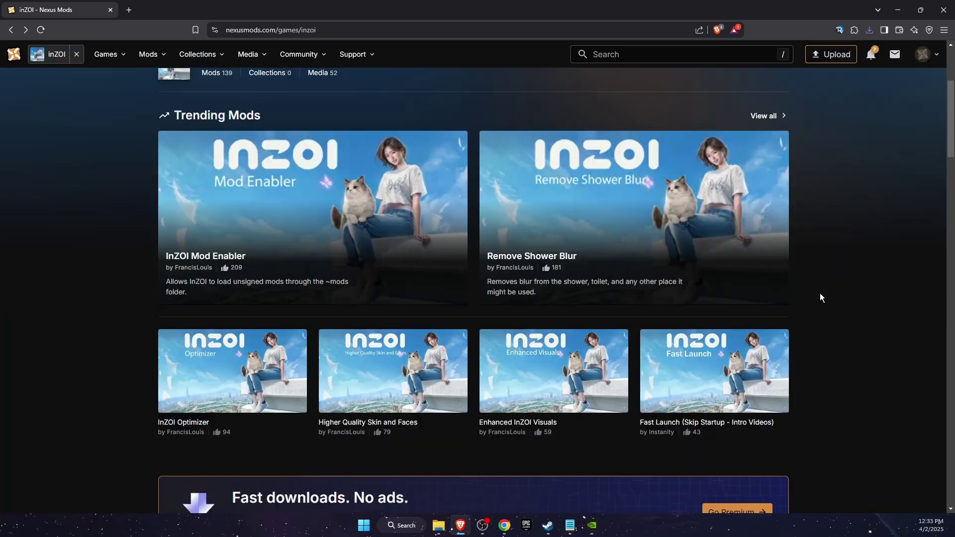
scroll(820, 294, down, 1)
scroll(820, 289, down, 4)
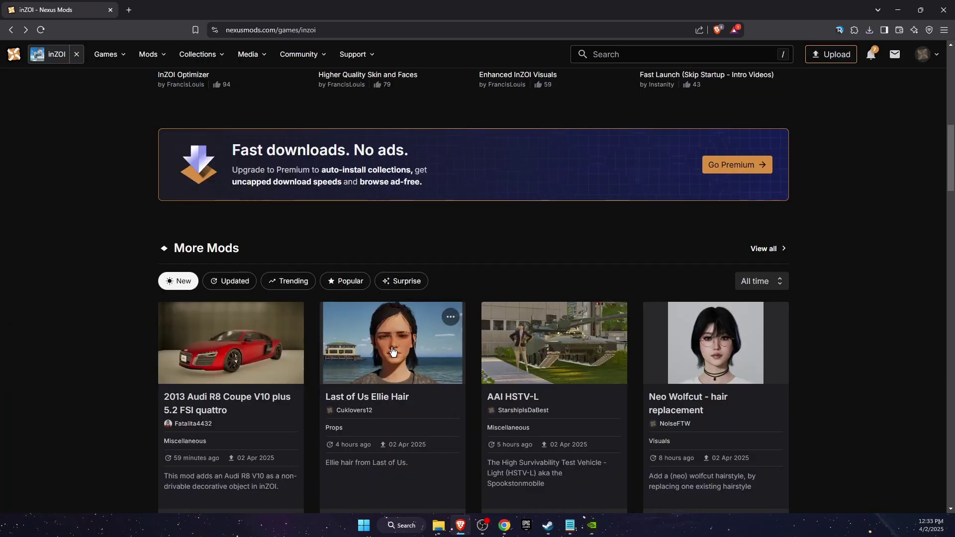
scroll(394, 352, up, 3)
scroll(408, 347, up, 1)
click(391, 276)
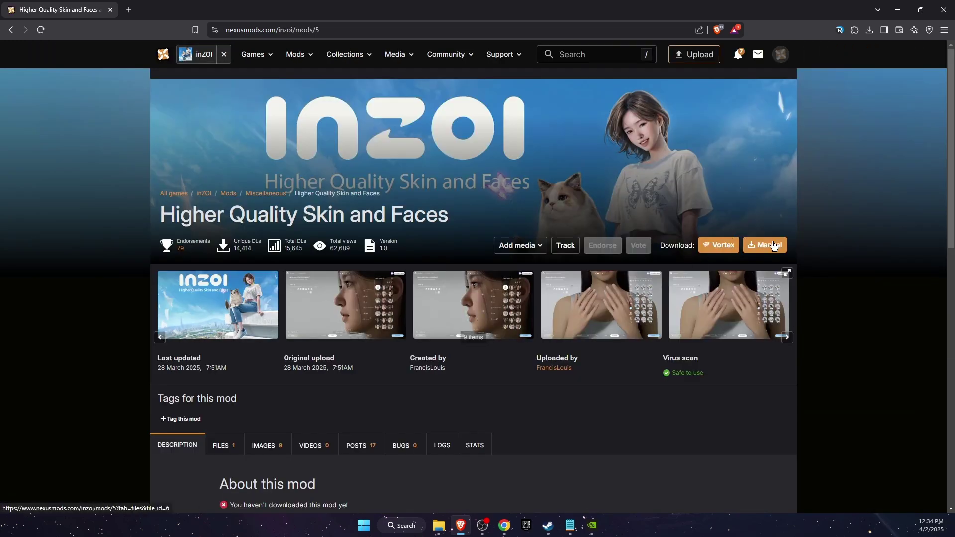
click(772, 244)
click(505, 335)
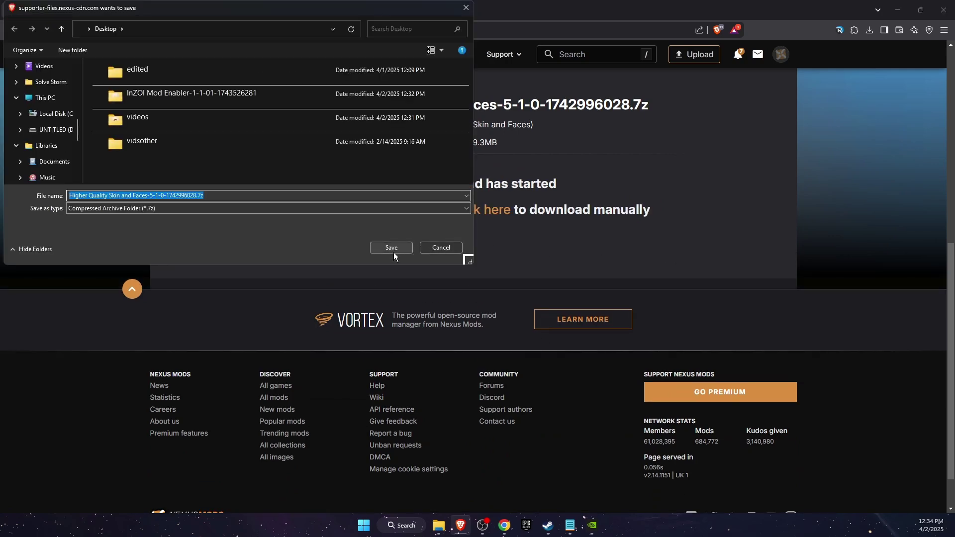
click(393, 250)
Step: Open the downloaded skin mod .7z on the Desktop in its own window
click(898, 10)
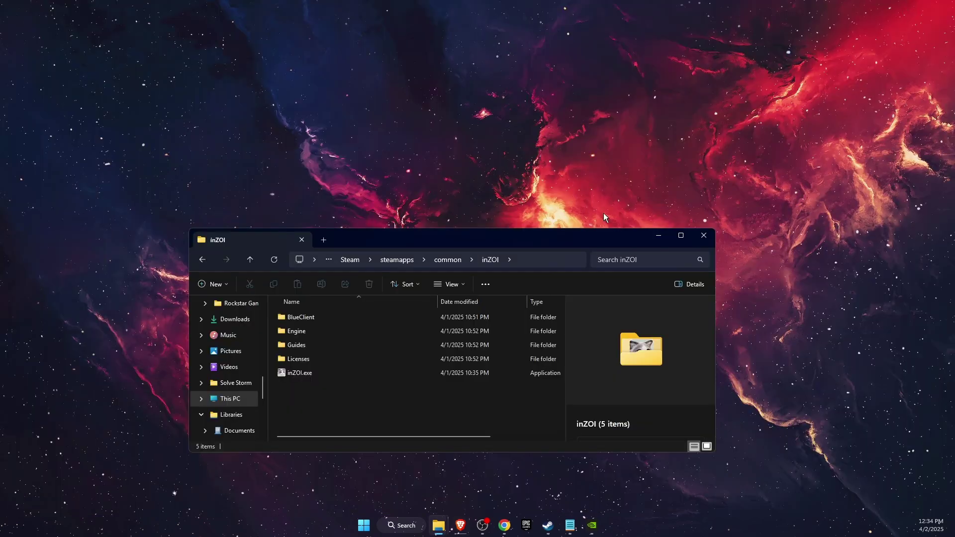
drag(577, 237, 747, 82)
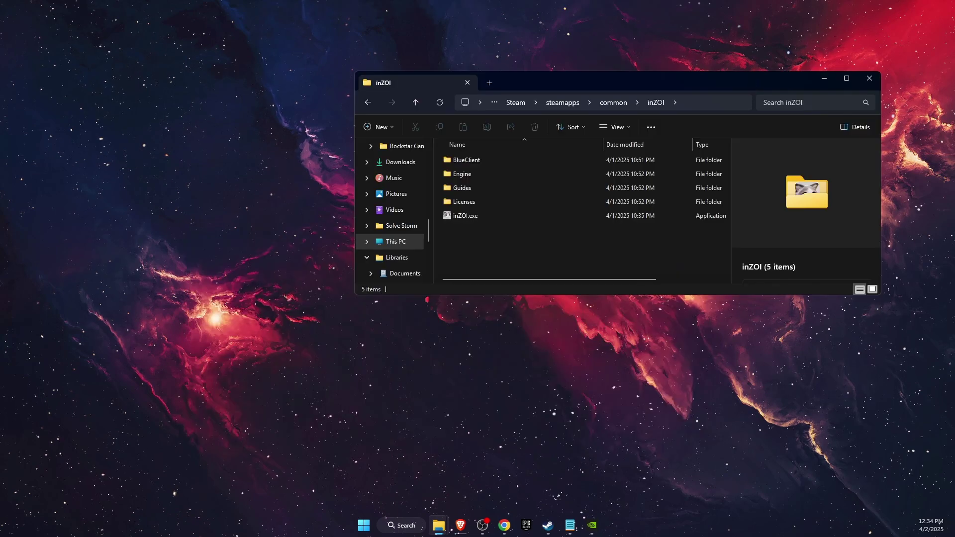
click(22, 213)
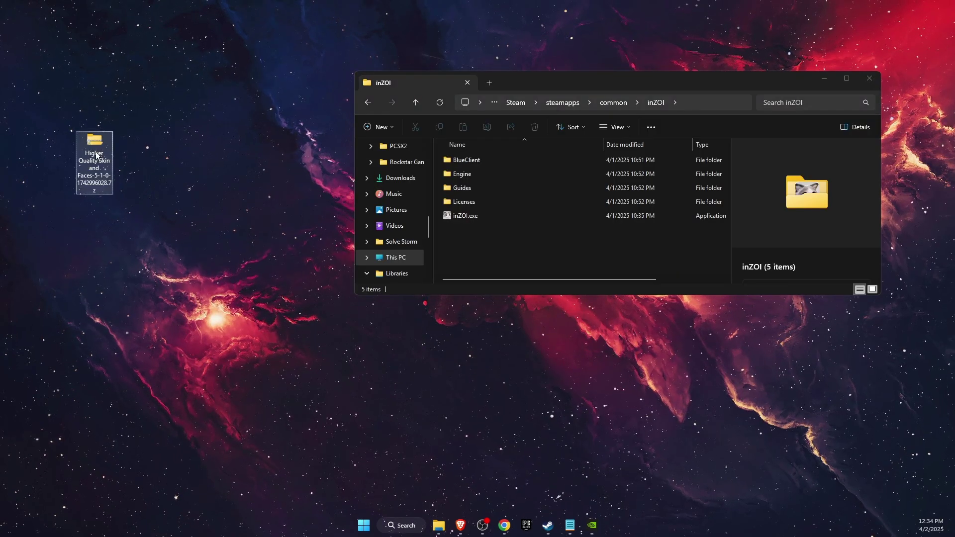
right_click(105, 162)
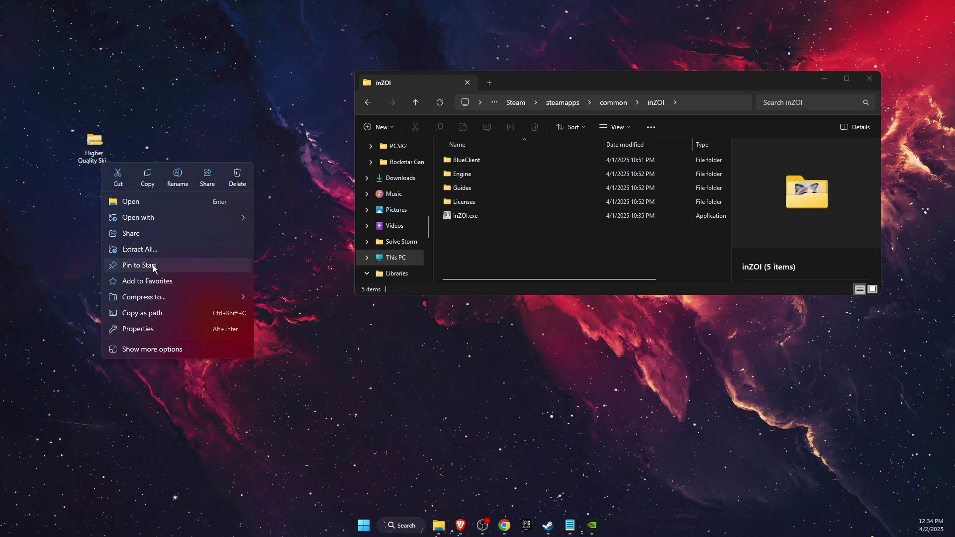
double_click(94, 142)
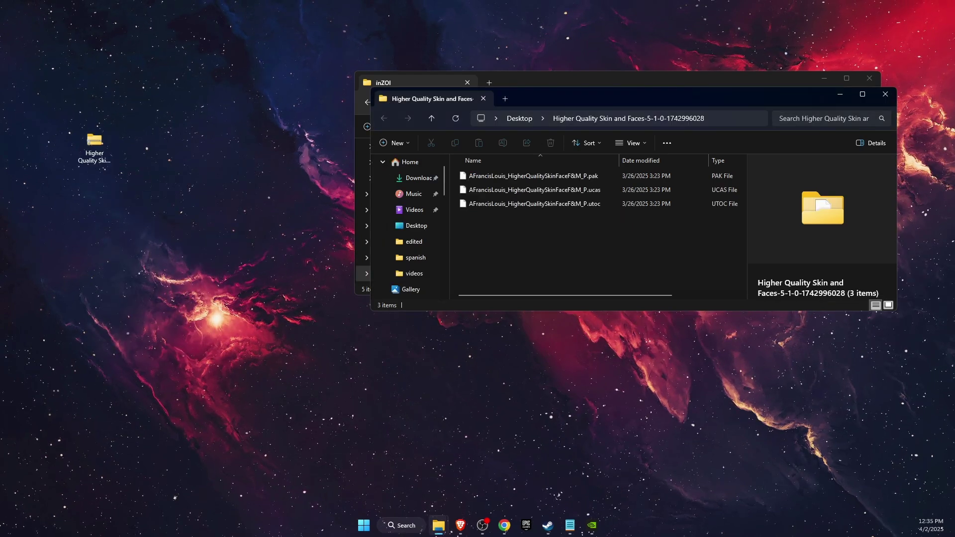
drag(703, 99, 419, 267)
Step: Inspect the skin mod's .pak files in the archive window beside the inZOI folder
click(390, 343)
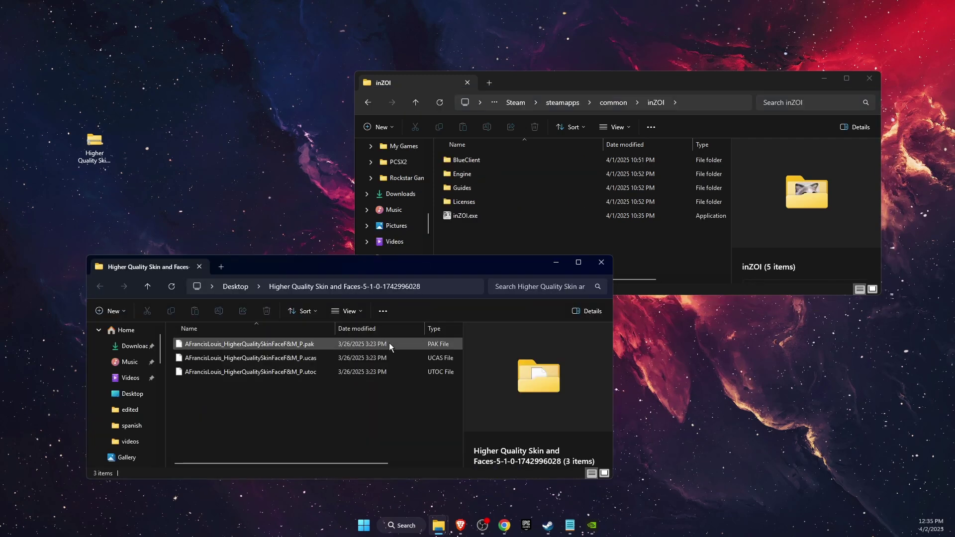
click(411, 397)
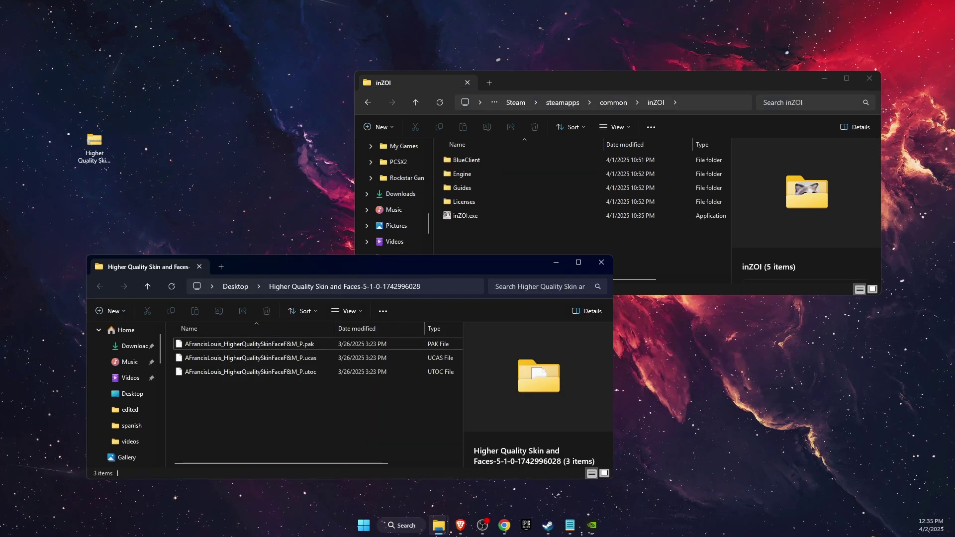
click(476, 162)
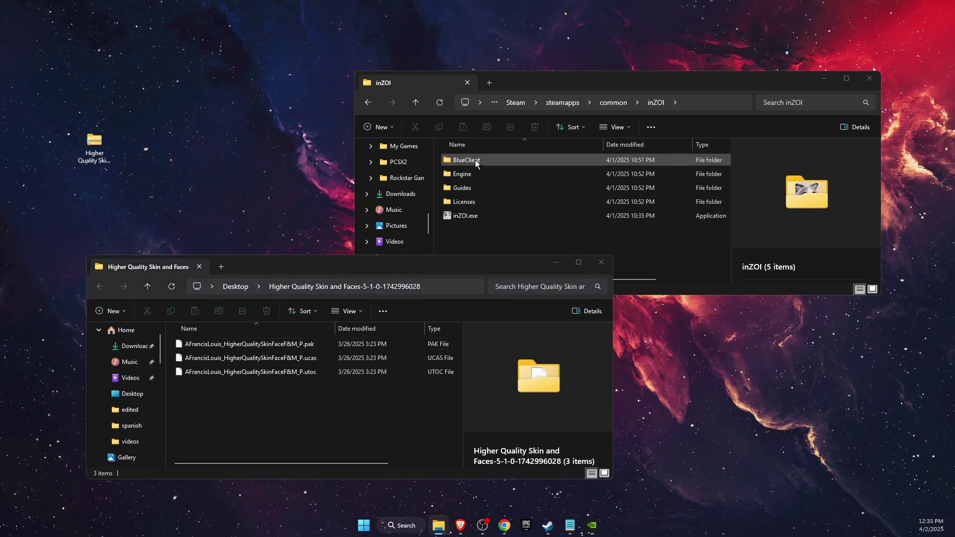
click(482, 247)
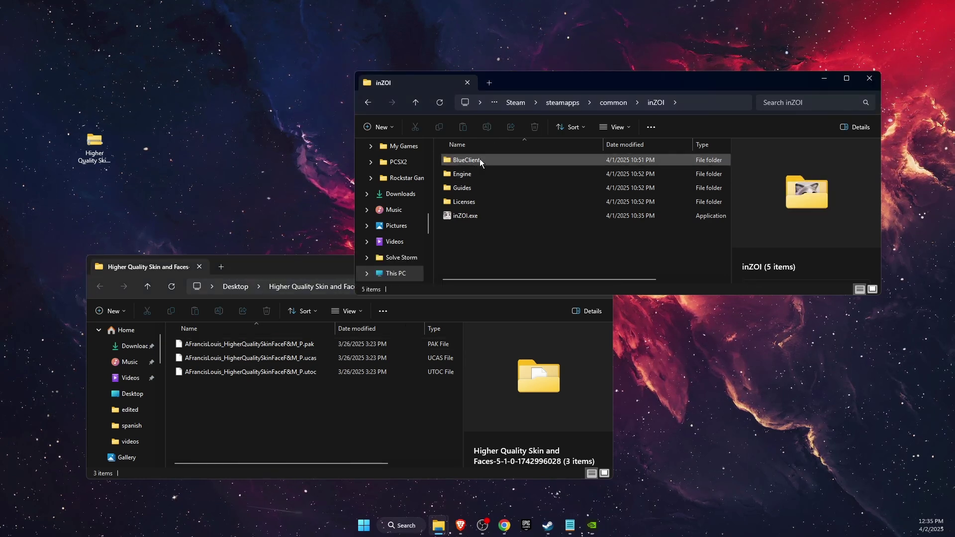
click(276, 407)
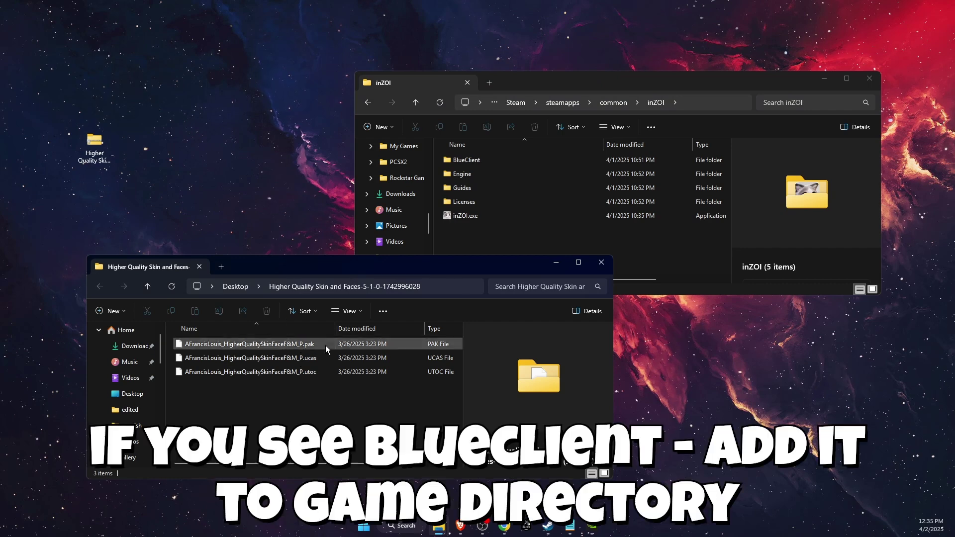
click(464, 158)
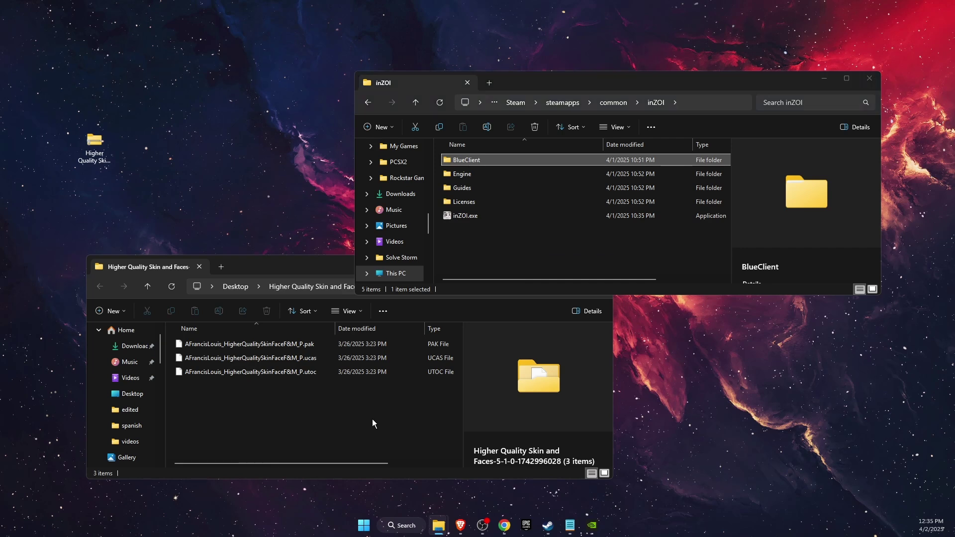
click(341, 346)
click(327, 432)
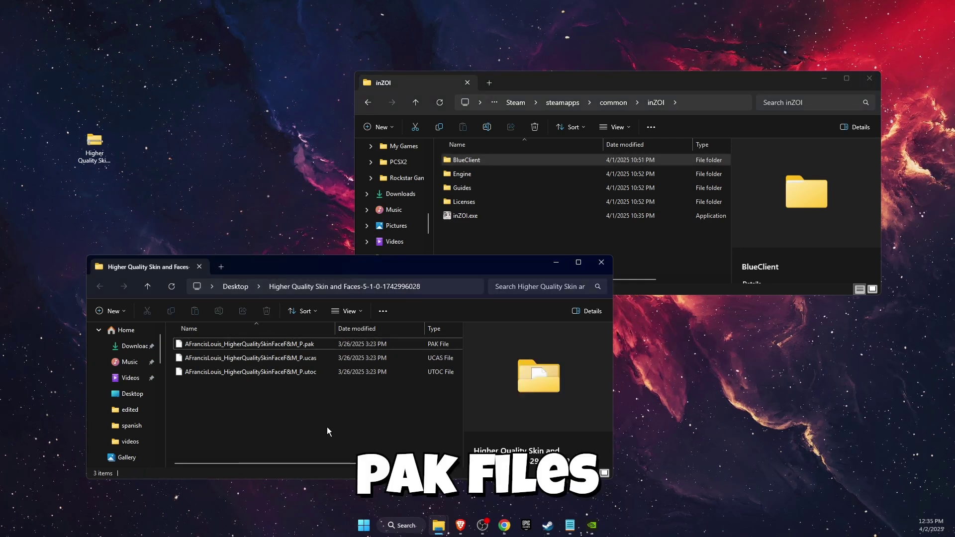
Step: In the inZOI window, open BlueClient > Content > Paks
click(509, 253)
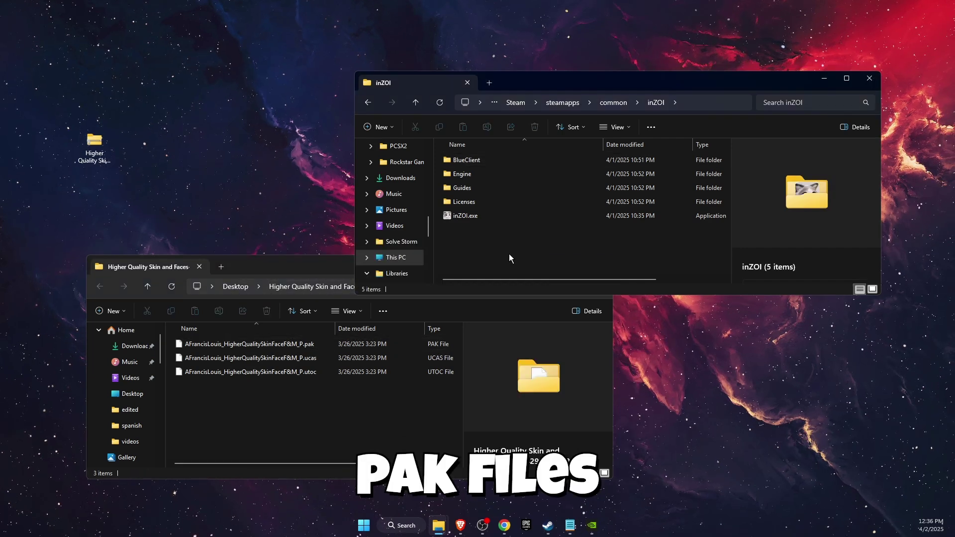
double_click(464, 159)
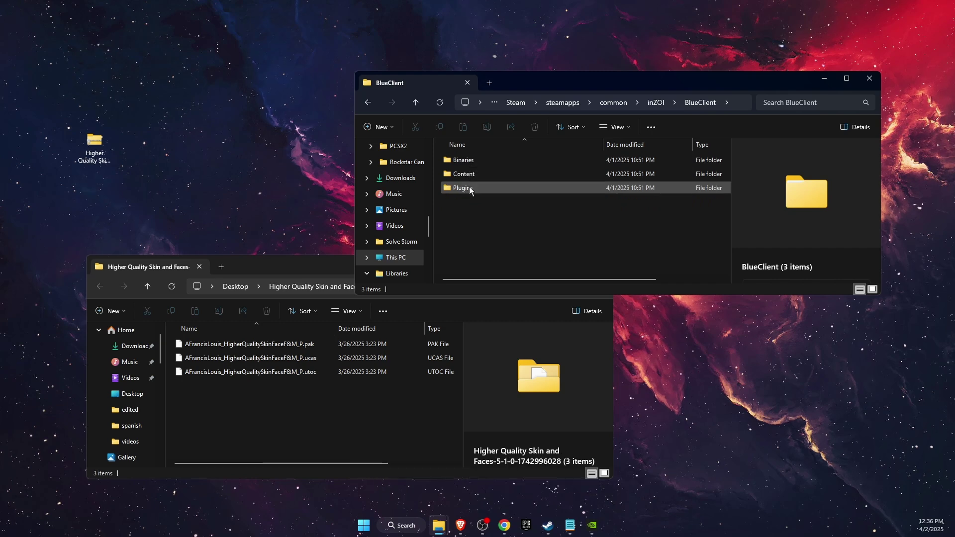
double_click(472, 175)
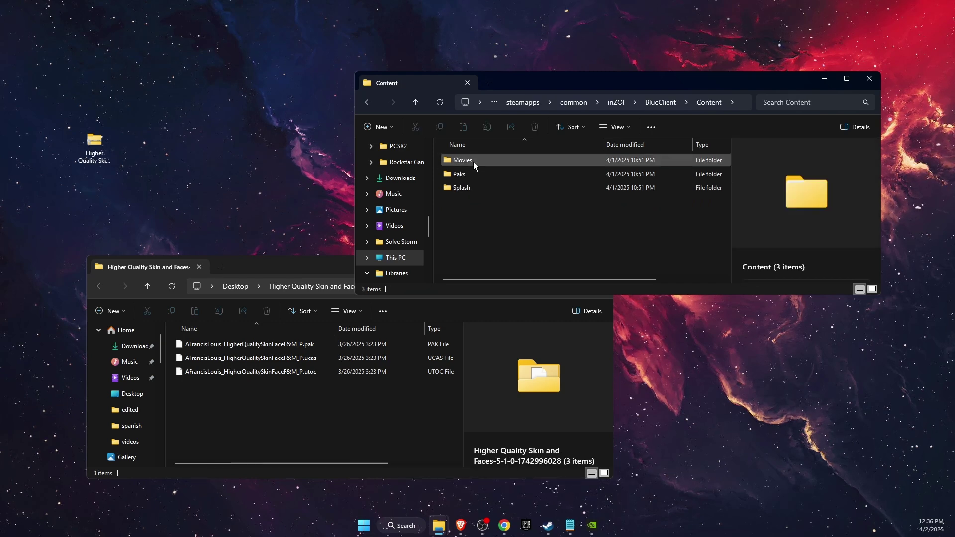
double_click(482, 173)
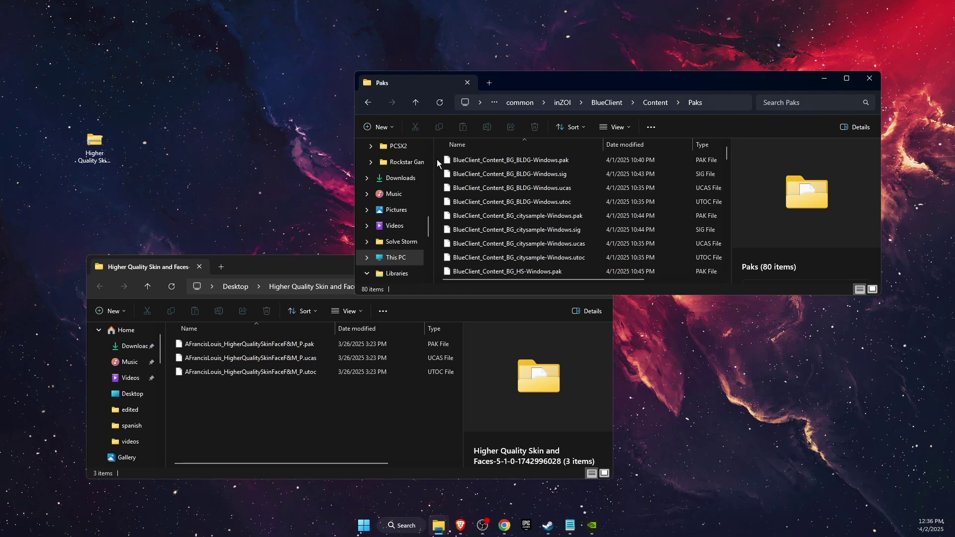
Step: Create a new folder in Paks and name it ~mods
right_click(437, 160)
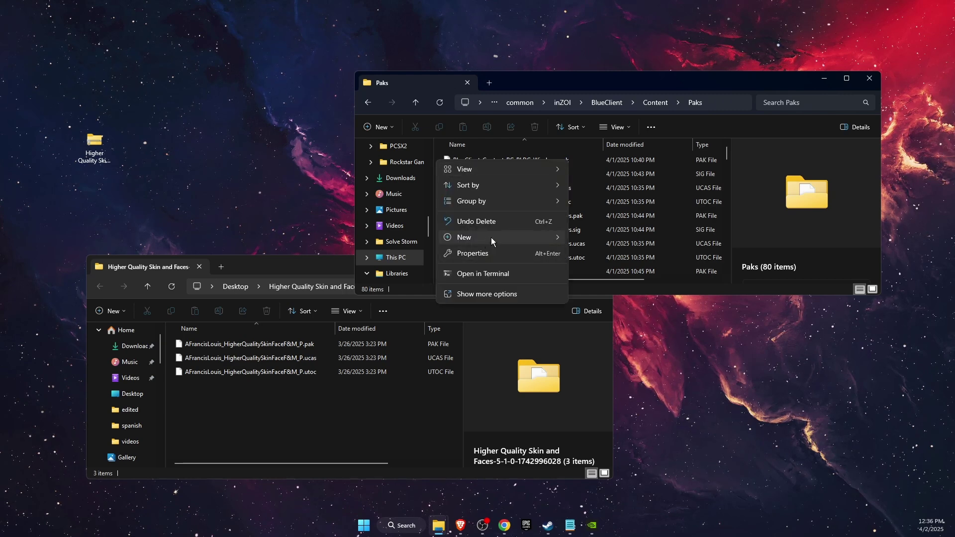
mouse_move(464, 238)
click(574, 239)
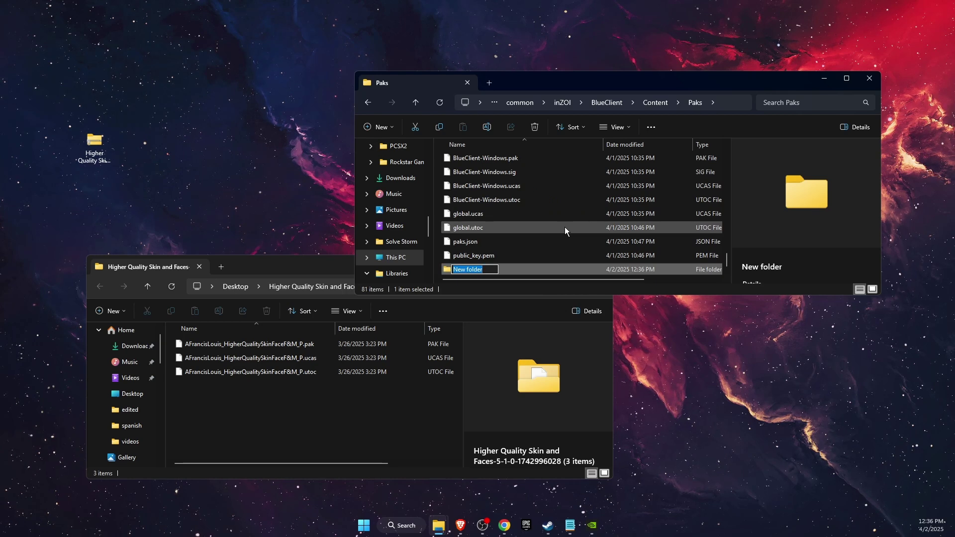
text(~)
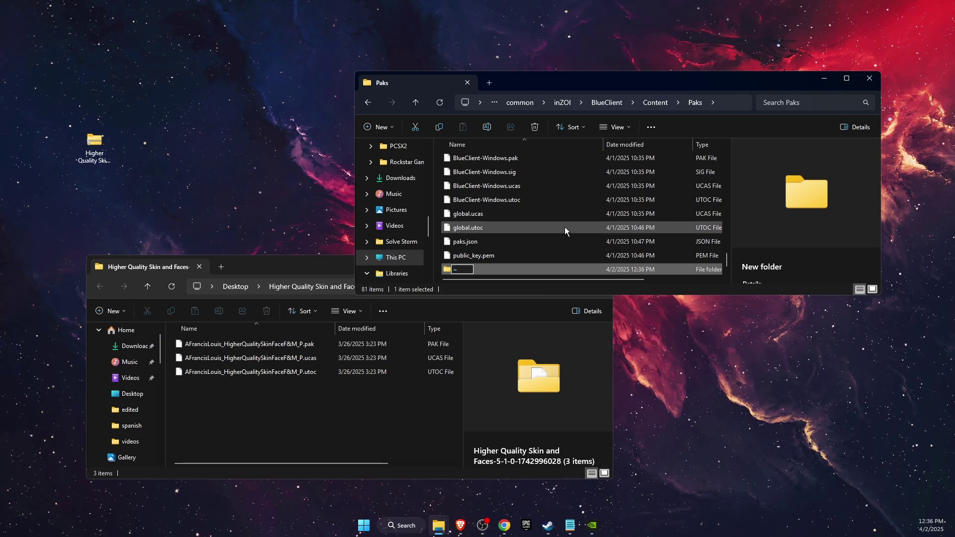
text(mods)
key(Return)
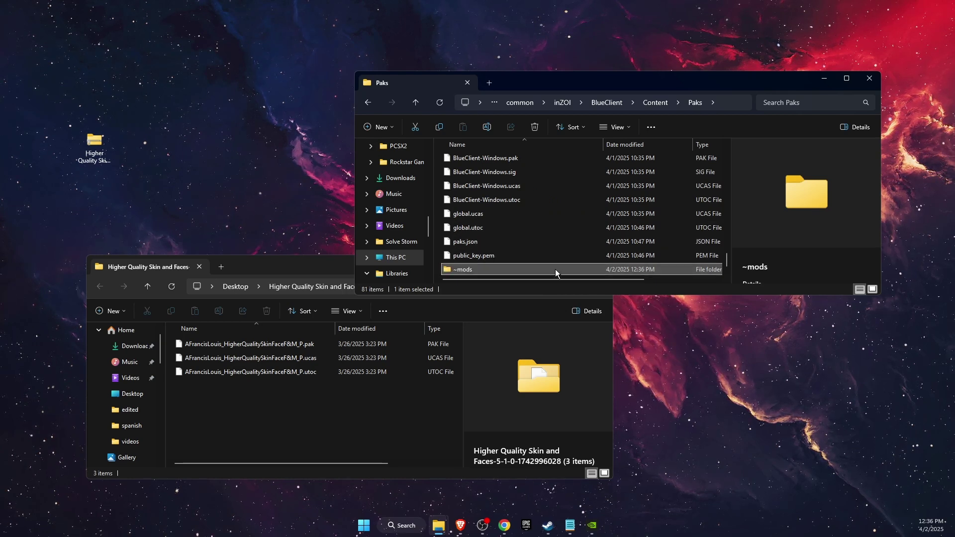
Step: Select all three skin mod files and paste them into the new ~mods folder
double_click(556, 270)
click(337, 344)
key(ctrl+a)
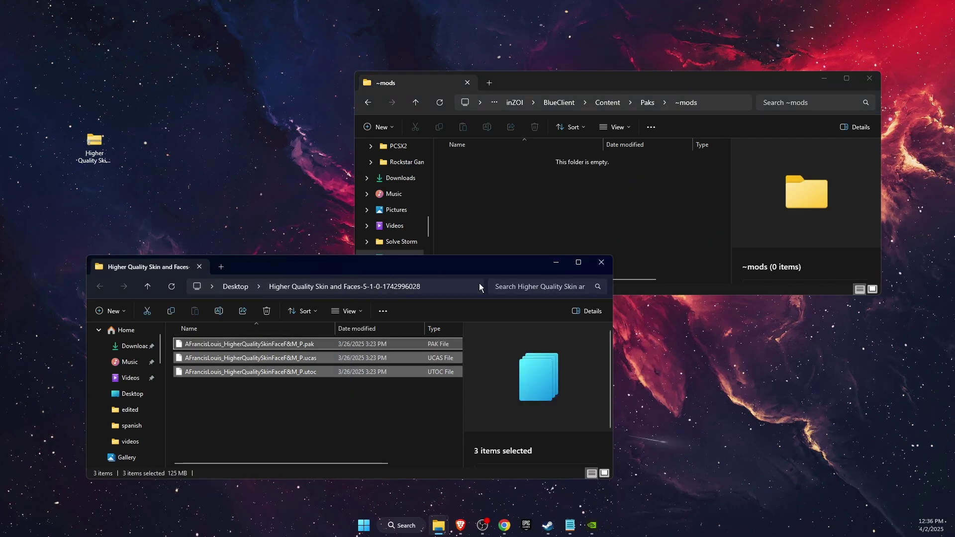
click(553, 223)
key(ctrl+v)
Step: Close the emptied archive window and reposition the ~mods window
click(393, 395)
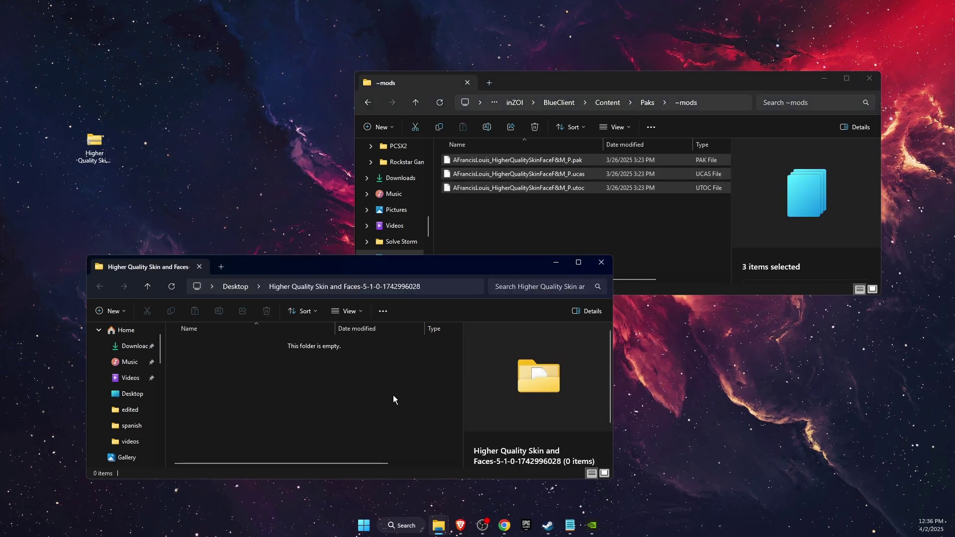
click(657, 389)
click(606, 262)
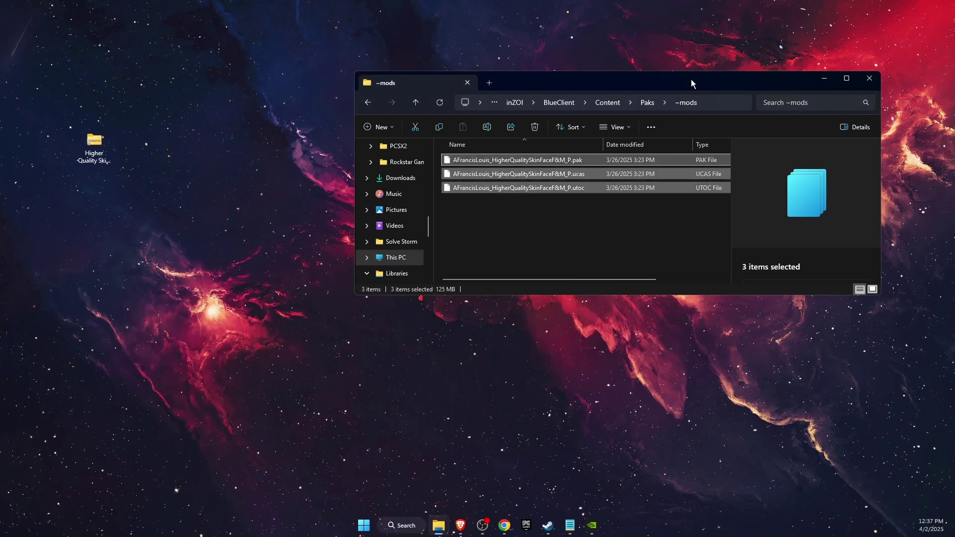
drag(692, 79, 589, 143)
click(533, 312)
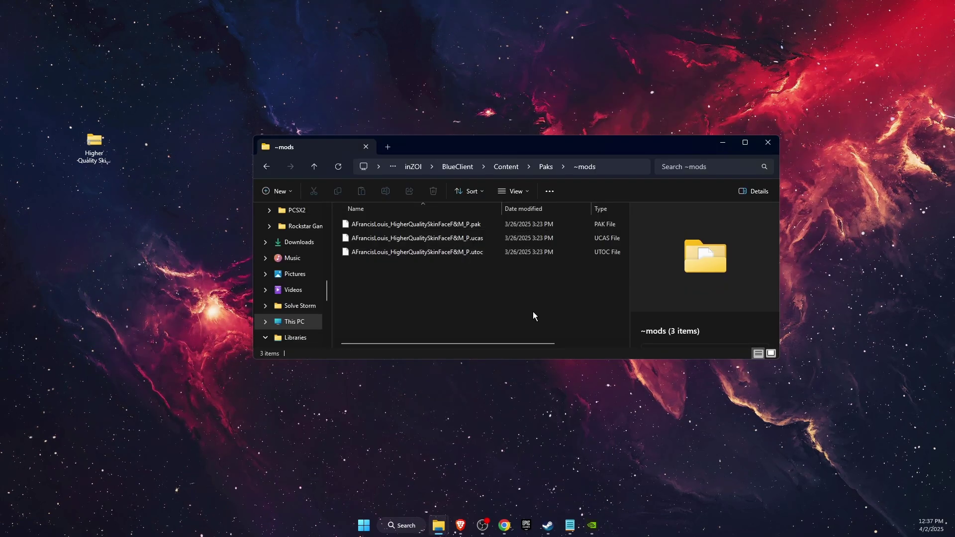
click(546, 388)
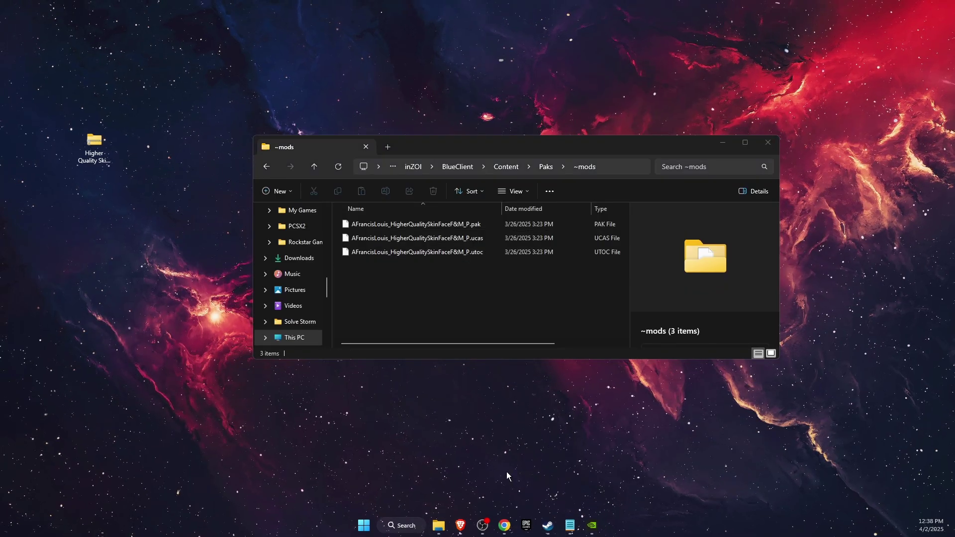
Step: Select the toothbrush zip's item folder, then navigate the other window to Documents > inZOI
mouse_move(439, 526)
click(514, 492)
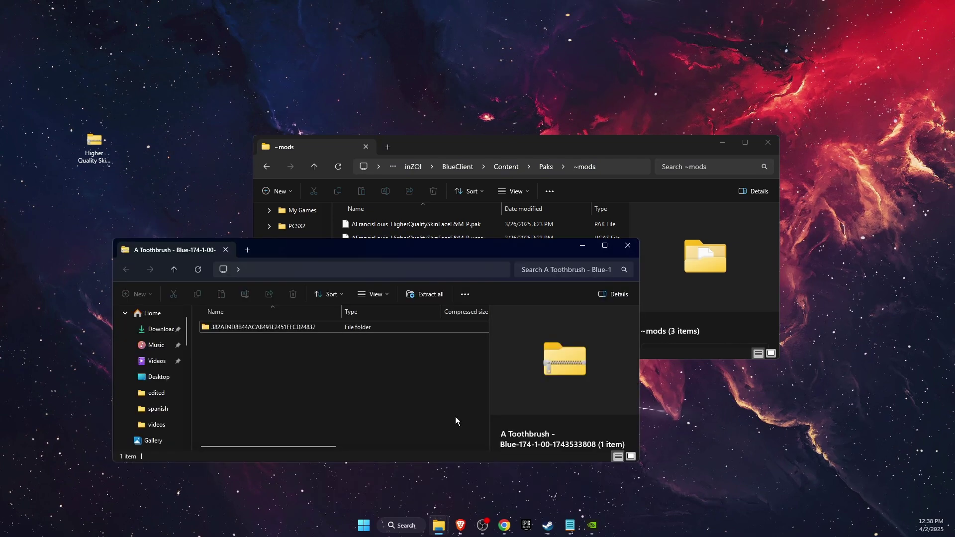
click(253, 326)
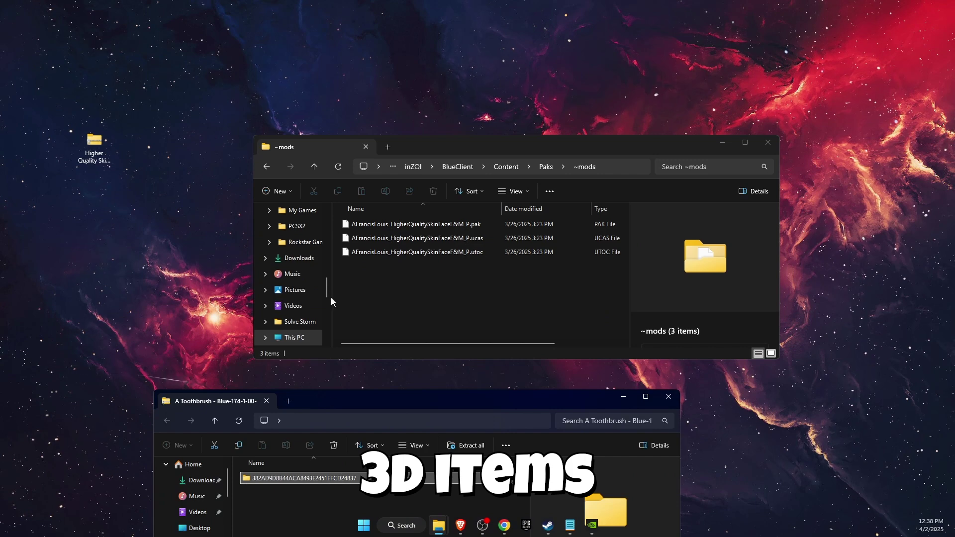
scroll(325, 275, up, 5)
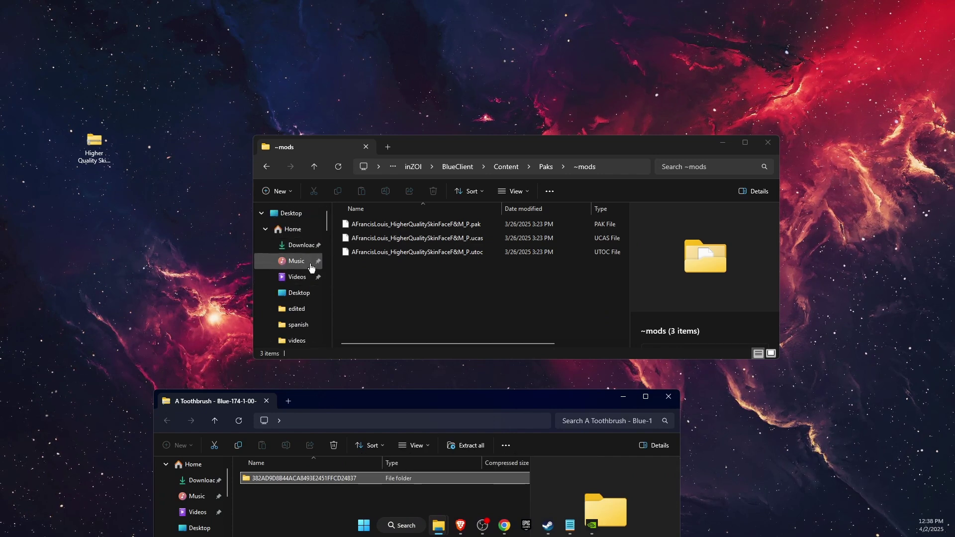
scroll(311, 268, down, 2)
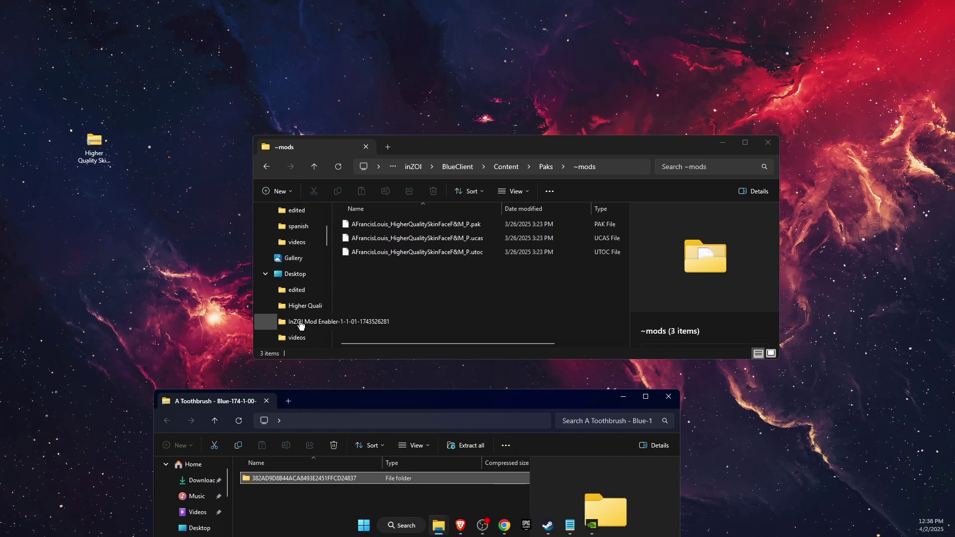
scroll(301, 326, down, 2)
scroll(299, 298, down, 1)
click(298, 259)
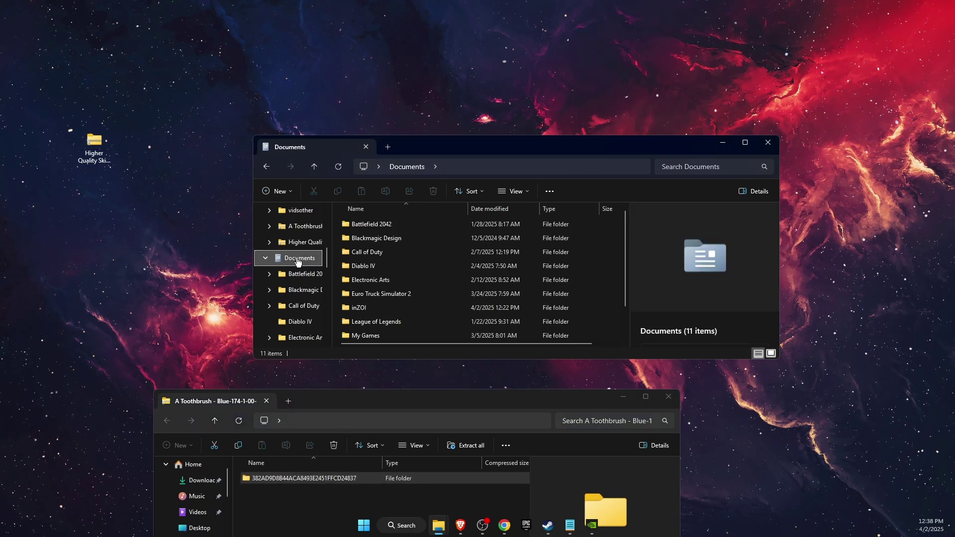
double_click(366, 311)
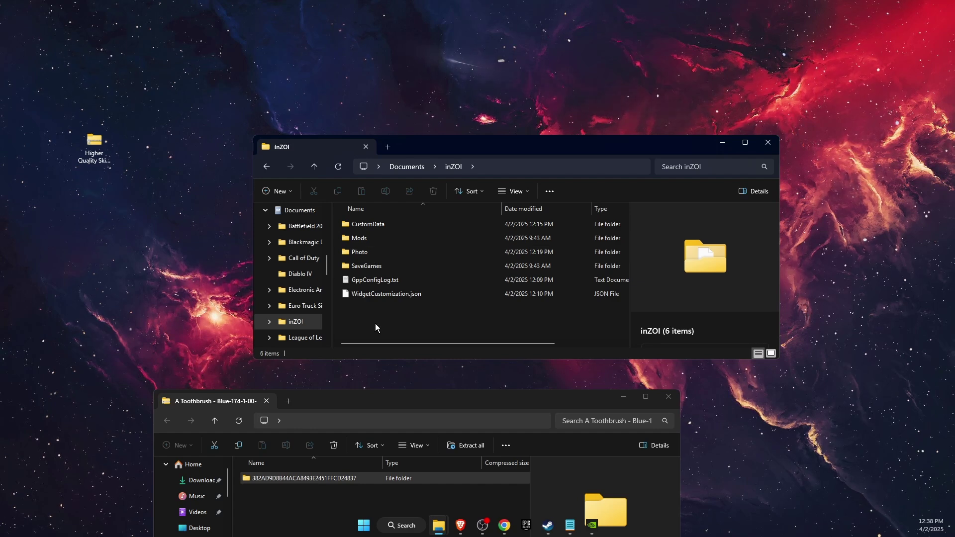
Step: Create an AIGenerated folder inside Documents' inZOI folder and open it
key(s)
click(402, 329)
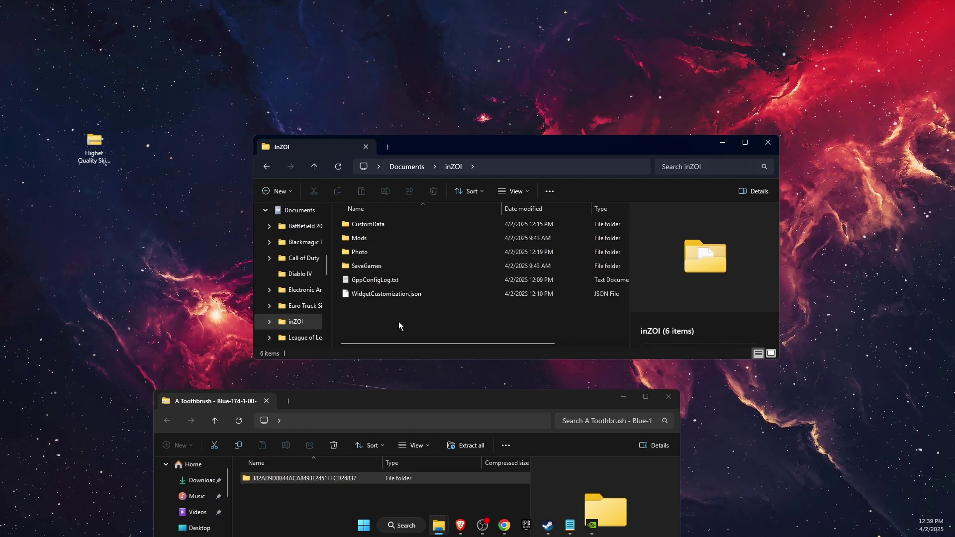
right_click(407, 331)
click(556, 402)
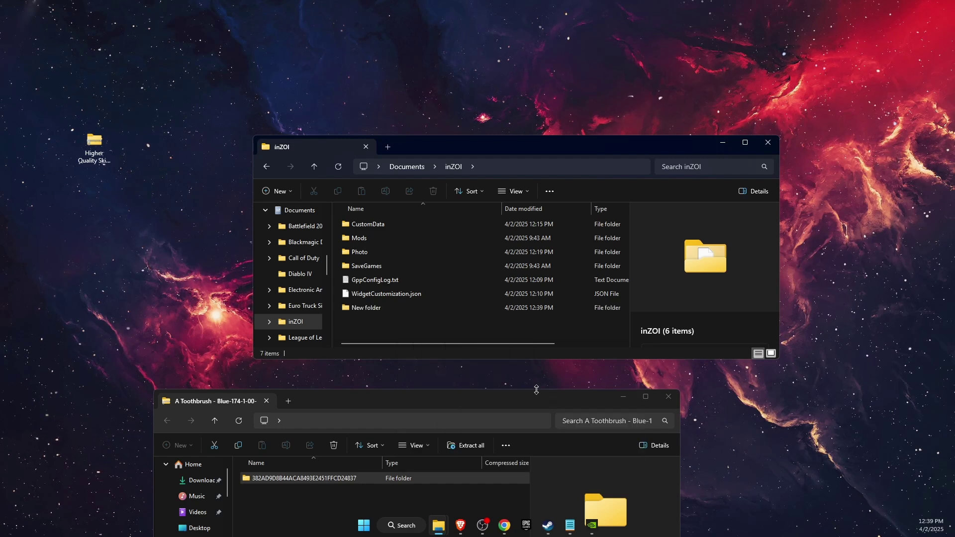
text(AI)
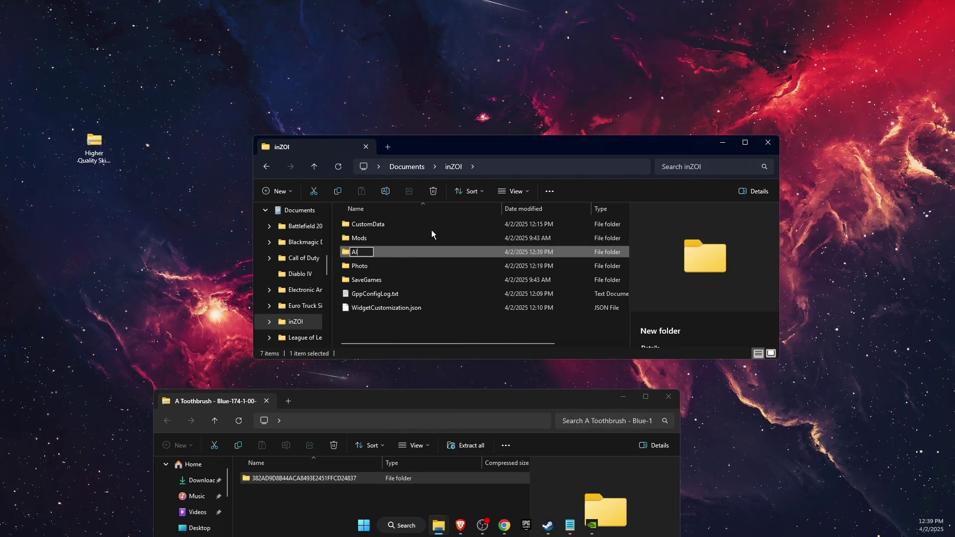
text(Gener)
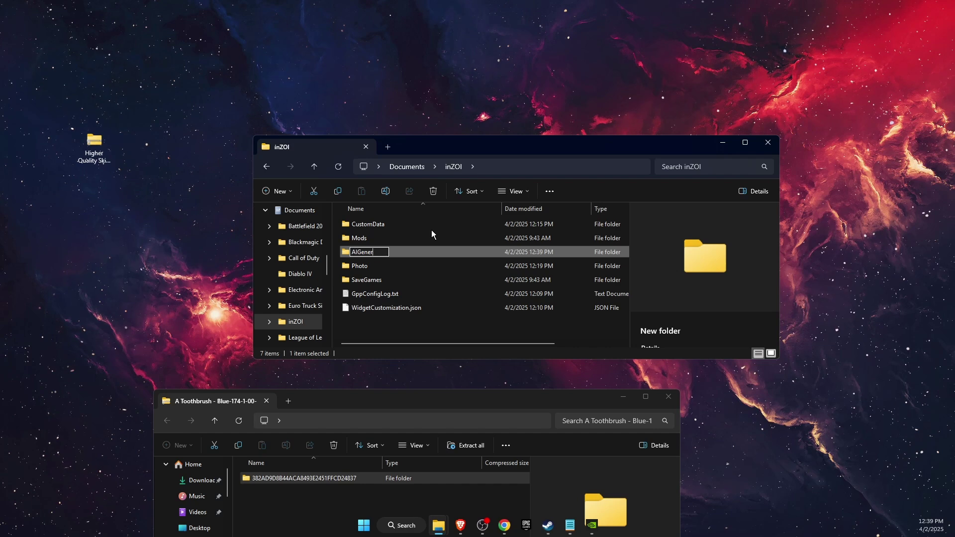
text(ated)
key(Return)
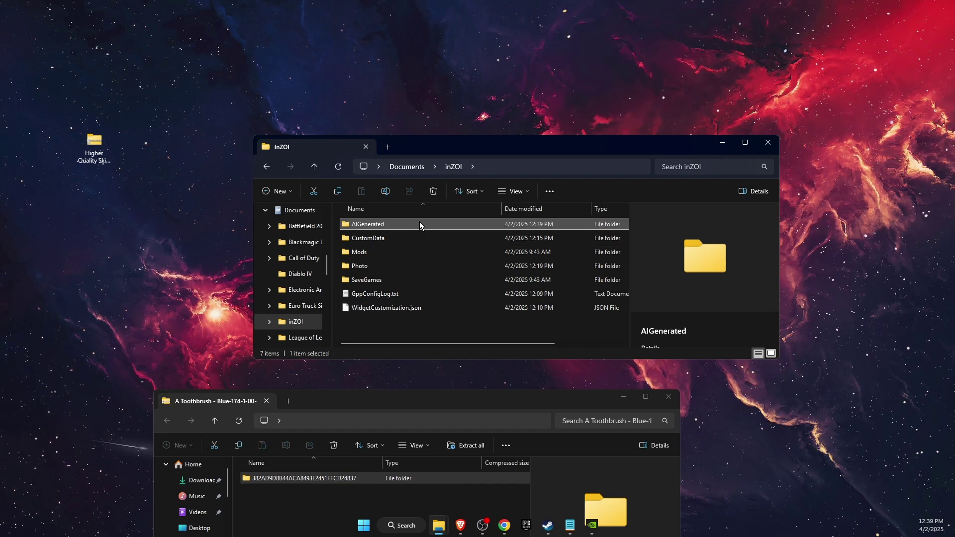
double_click(420, 223)
Step: Create a my3dprinter folder in AIGenerated and drag the toothbrush item folder into it
right_click(464, 273)
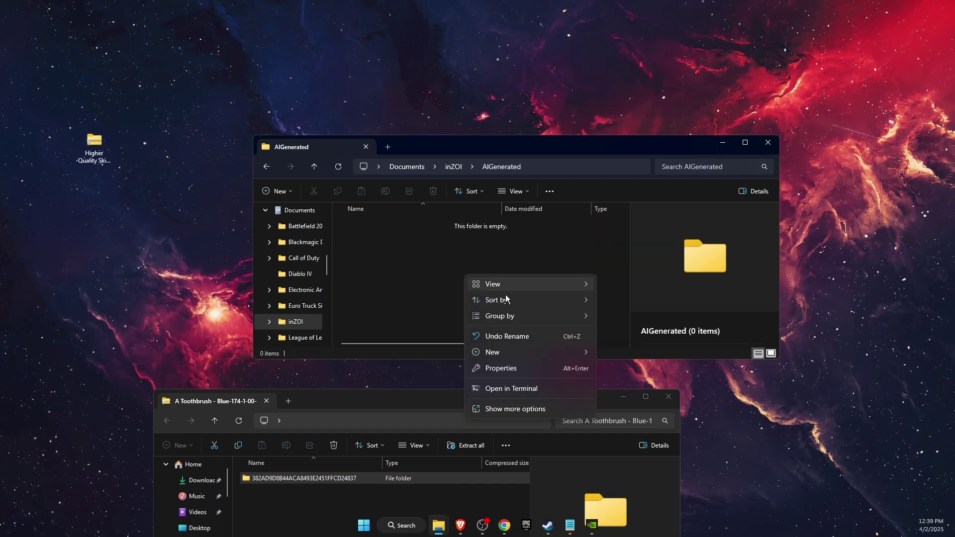
mouse_move(492, 351)
click(620, 356)
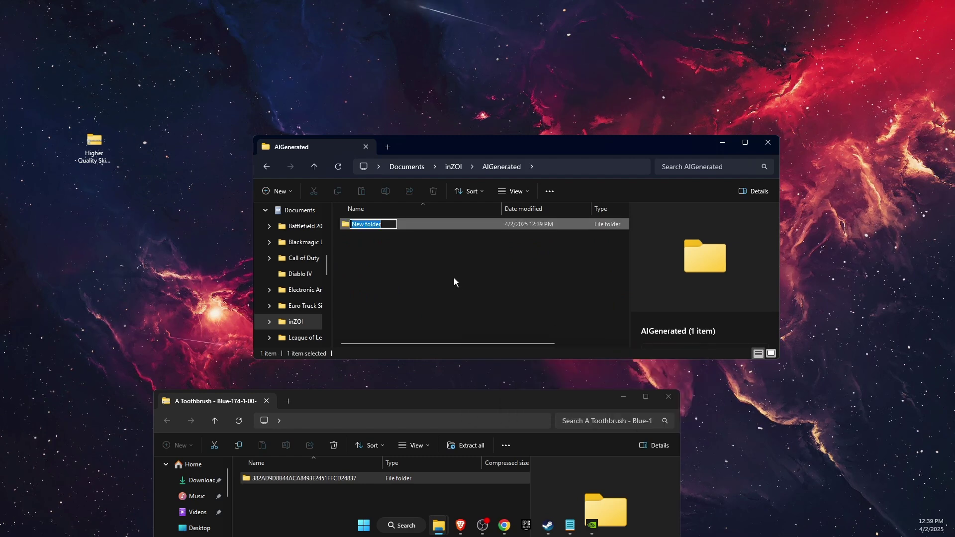
text(my3)
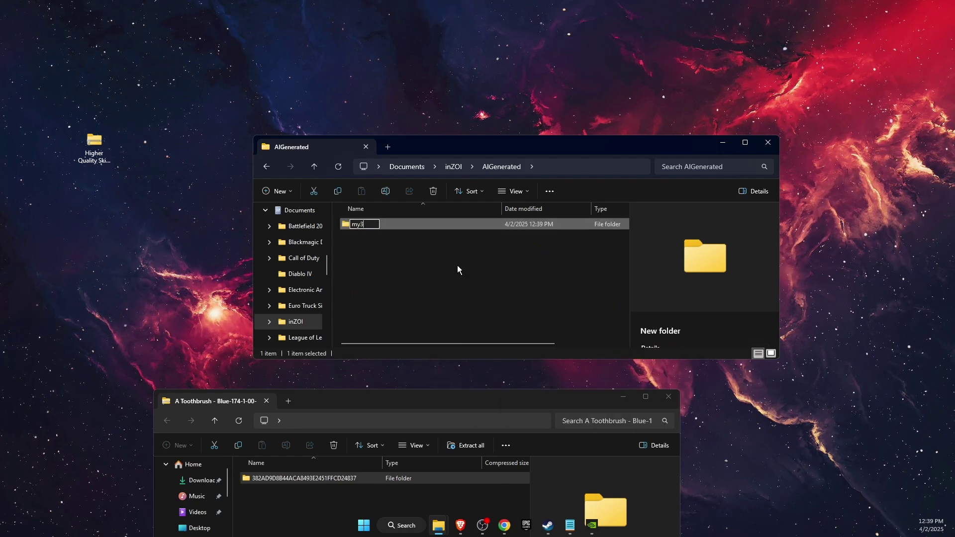
text(dprinter)
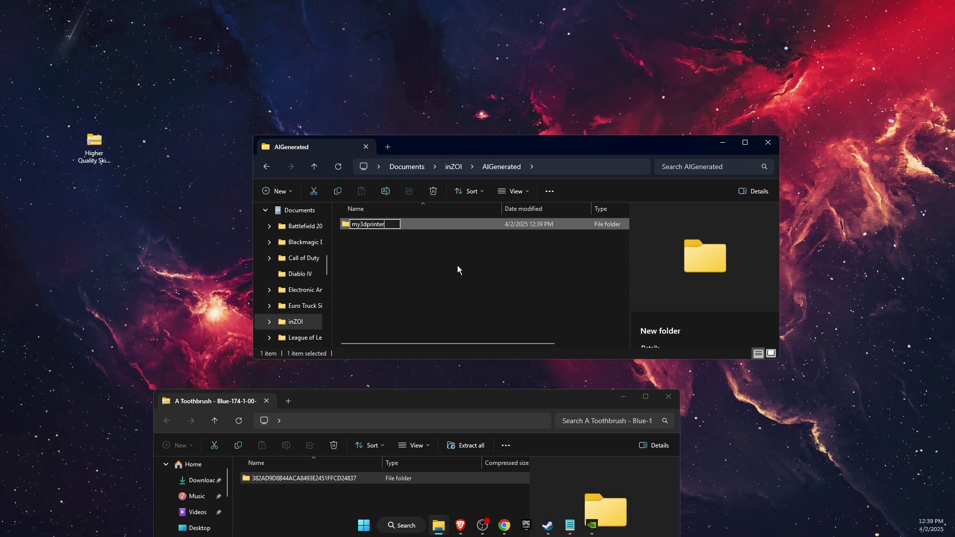
key(Return)
double_click(443, 225)
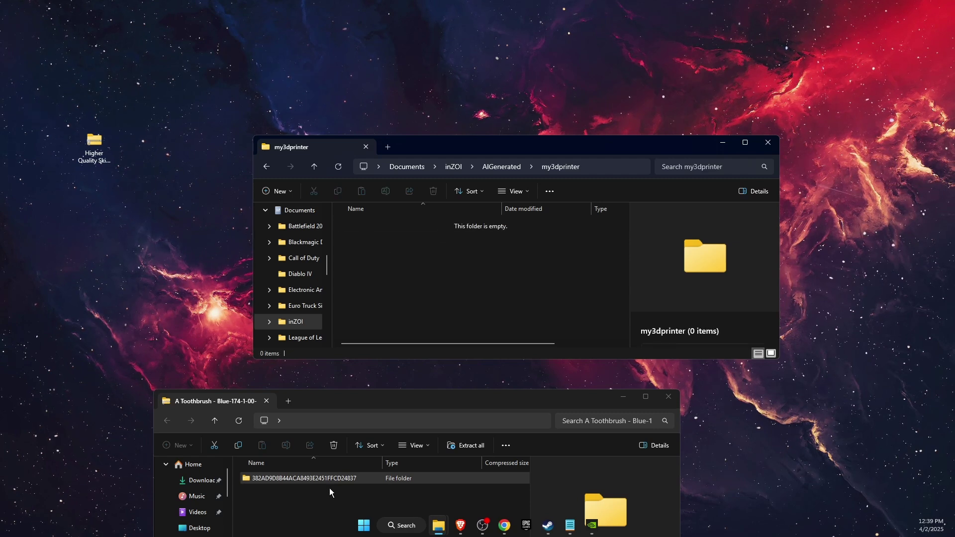
drag(330, 479, 461, 266)
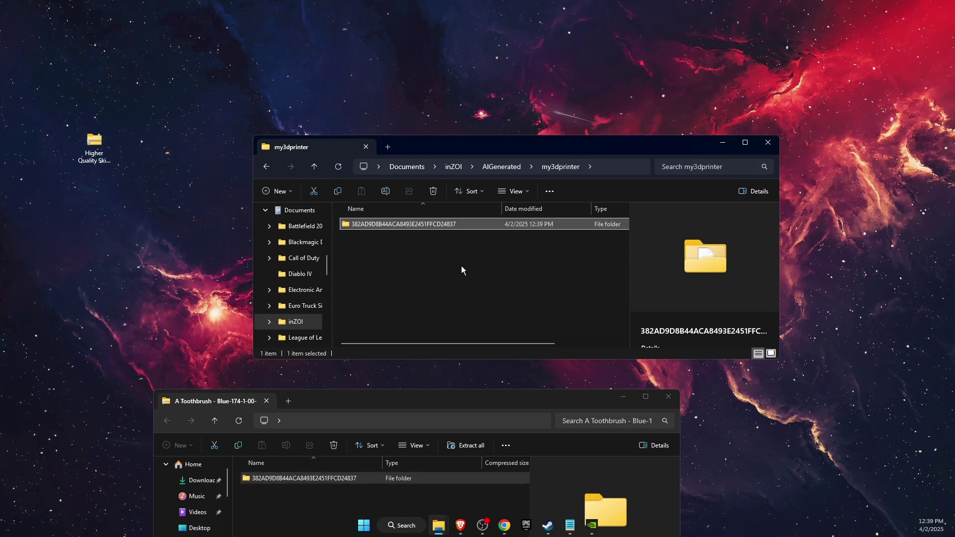
click(465, 270)
key(super+d)
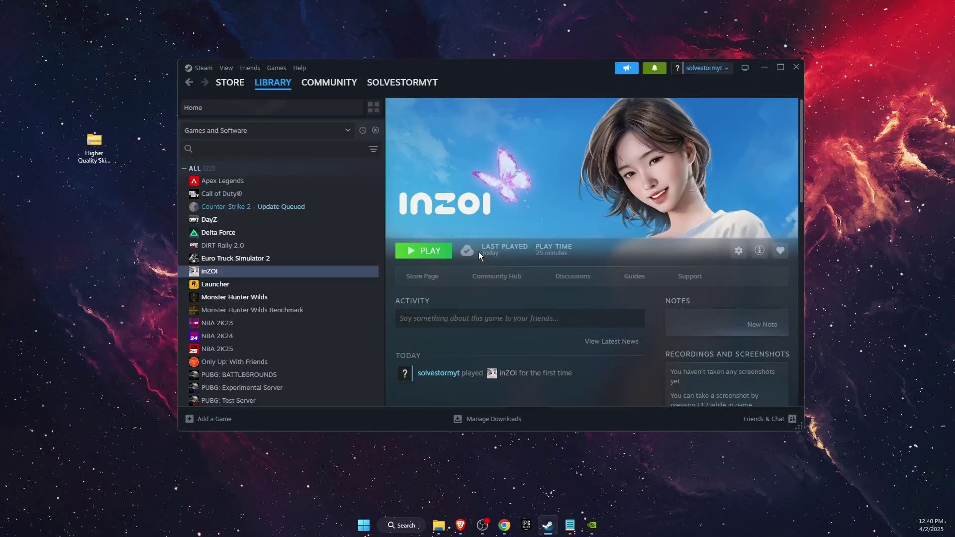
Step: Return from the toothbrush mod's files to the inZOI listing and open Mods Manager for inZOI
click(461, 527)
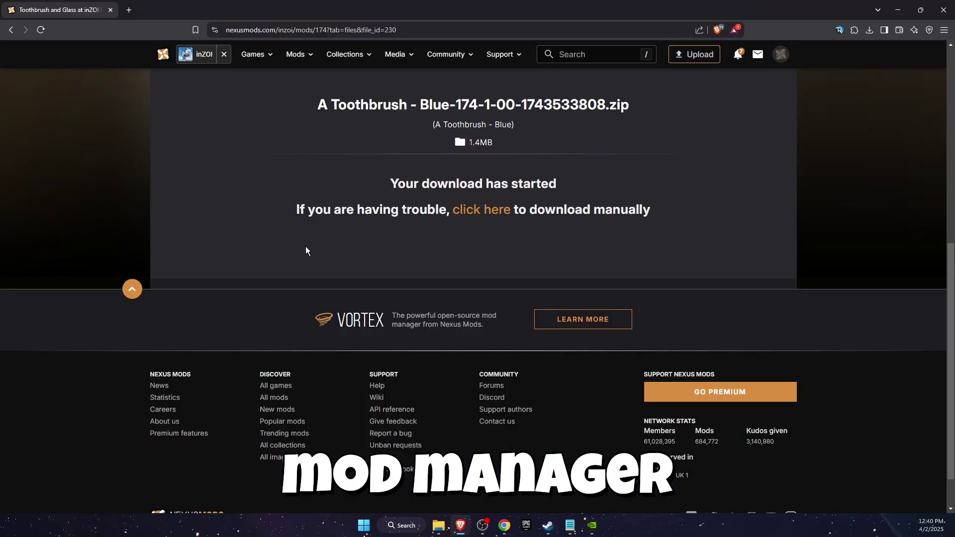
click(11, 30)
scroll(512, 207, up, 5)
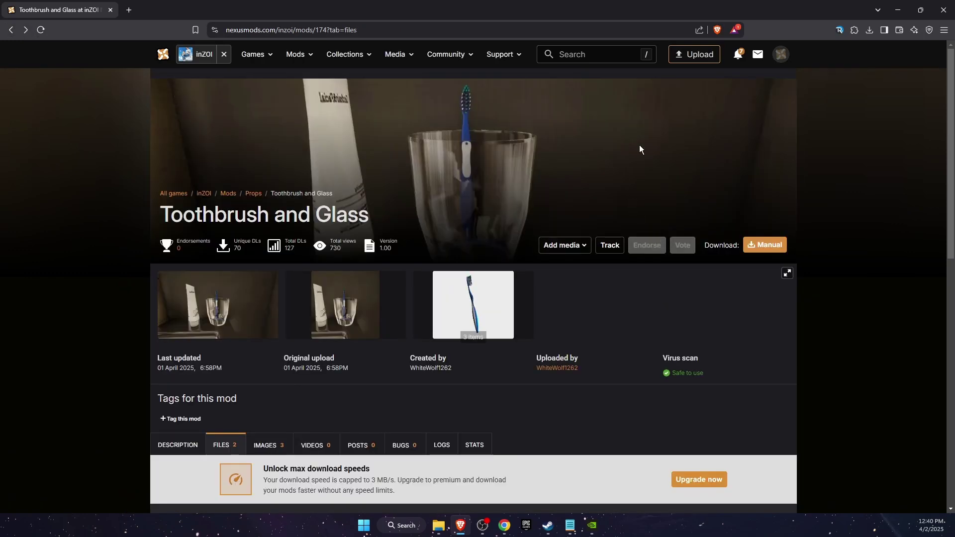
click(18, 30)
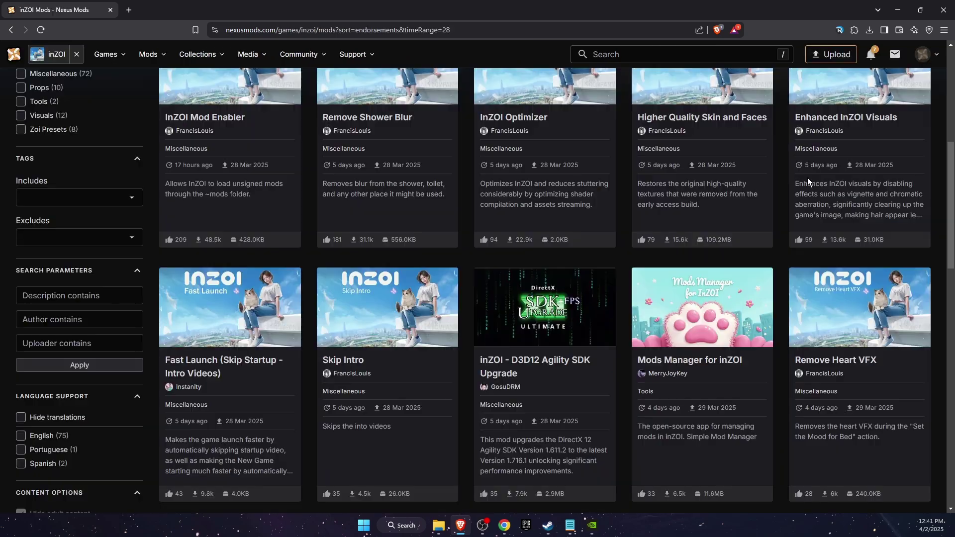
click(701, 361)
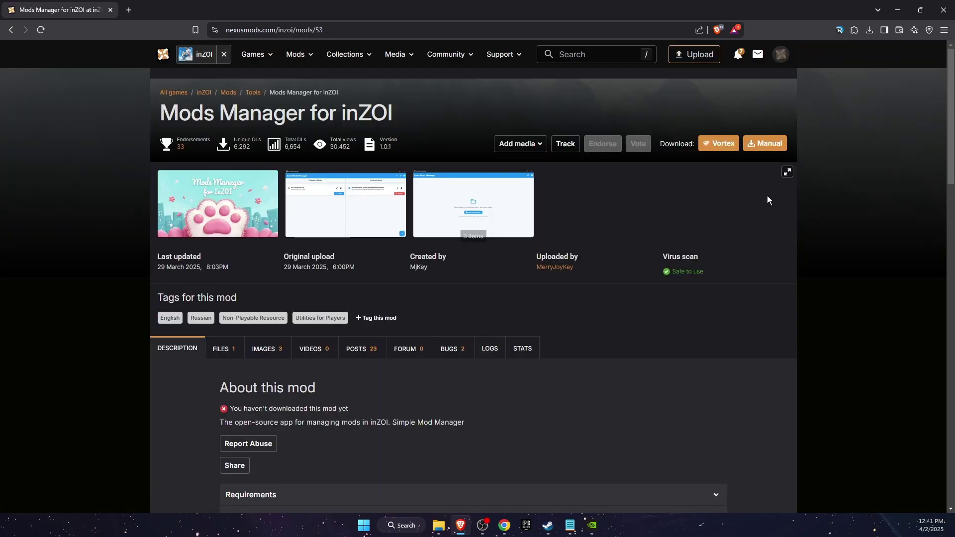
click(333, 207)
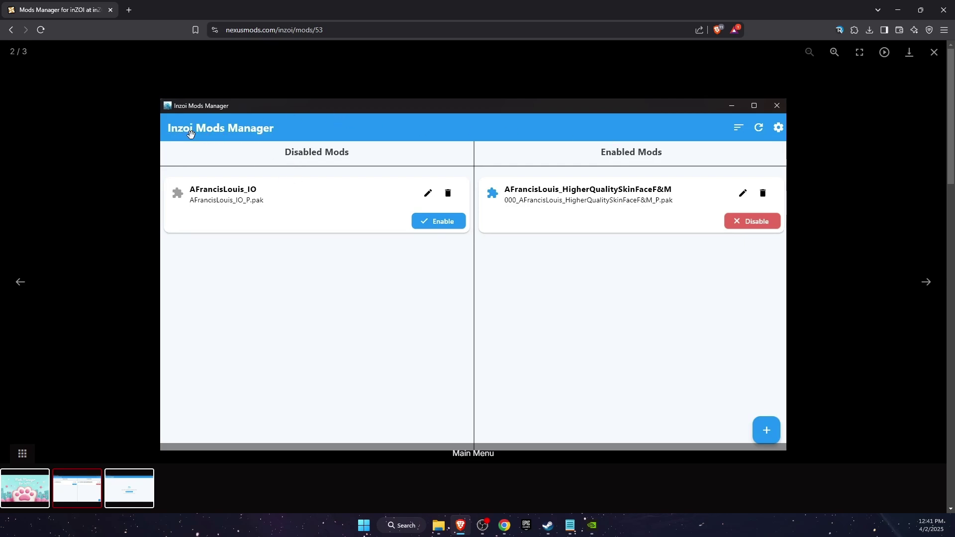
click(819, 209)
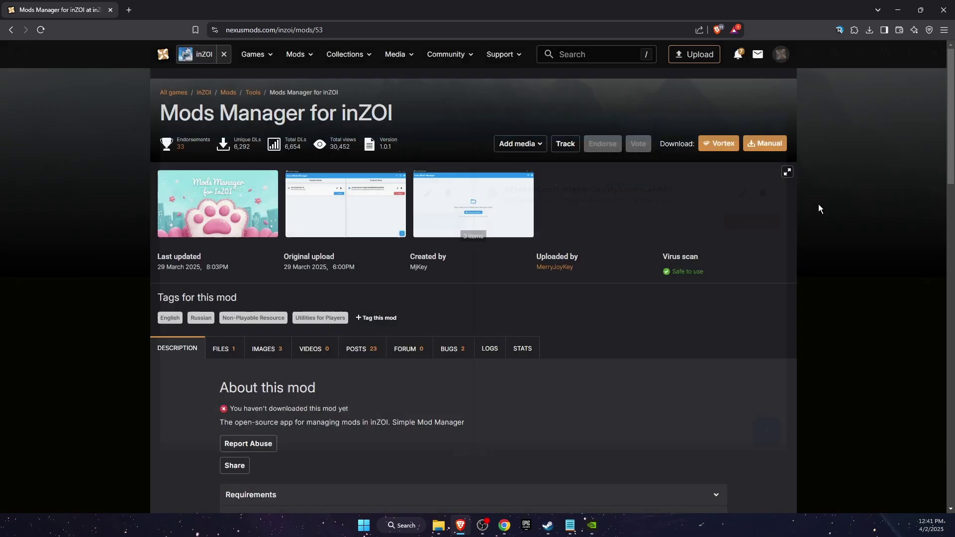
click(509, 212)
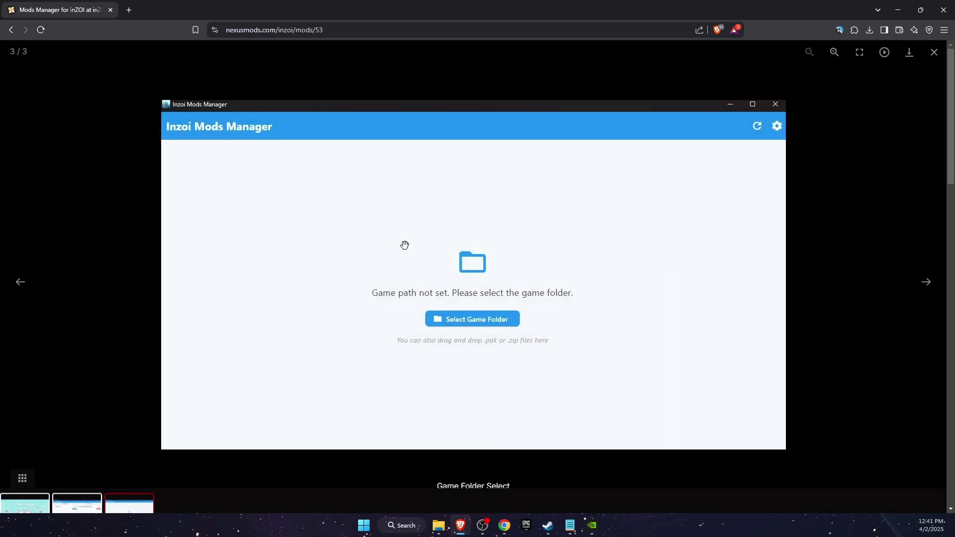
click(908, 318)
scroll(885, 318, down, 2)
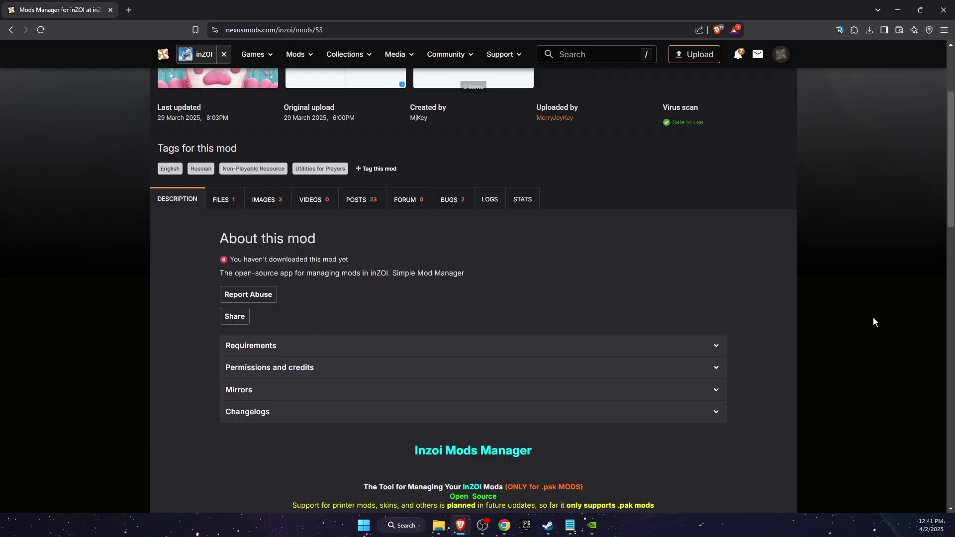
scroll(870, 321, down, 4)
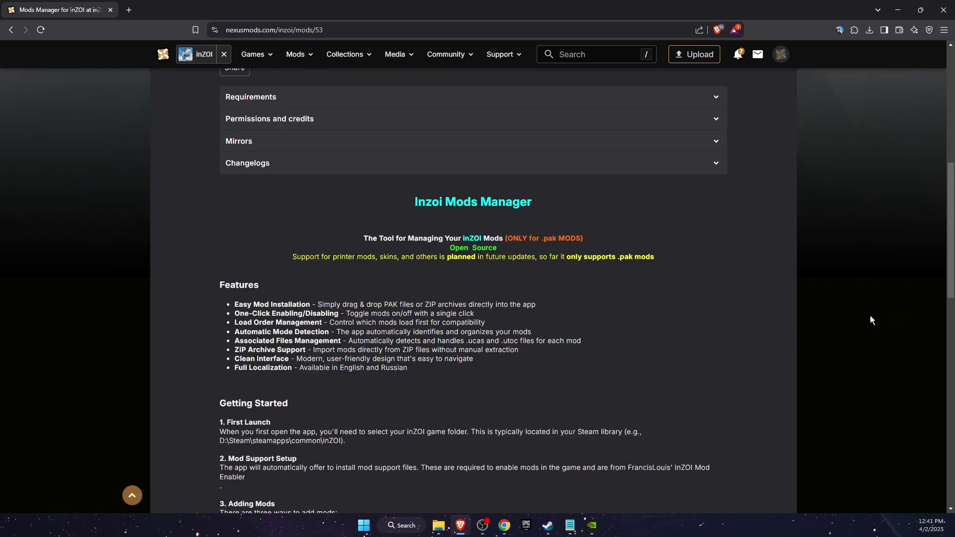
scroll(871, 321, down, 1)
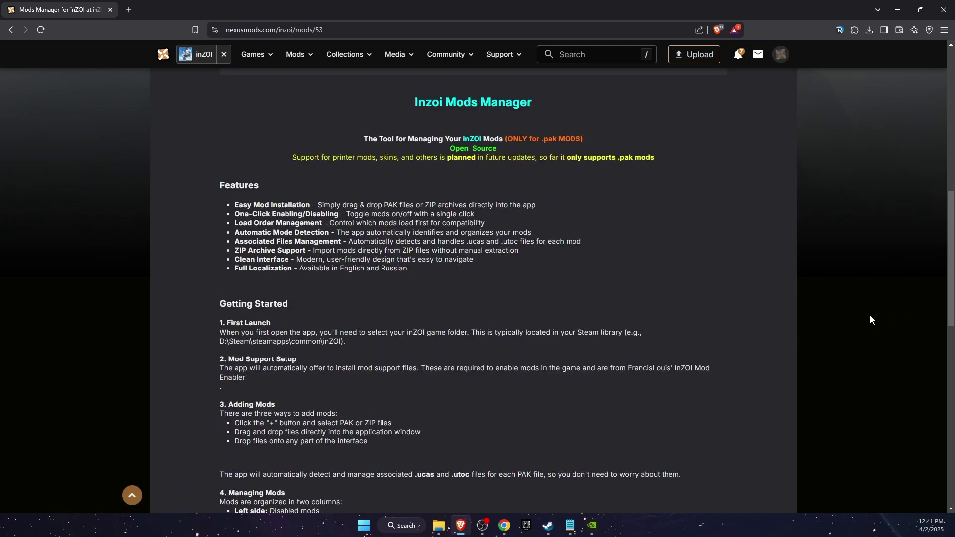